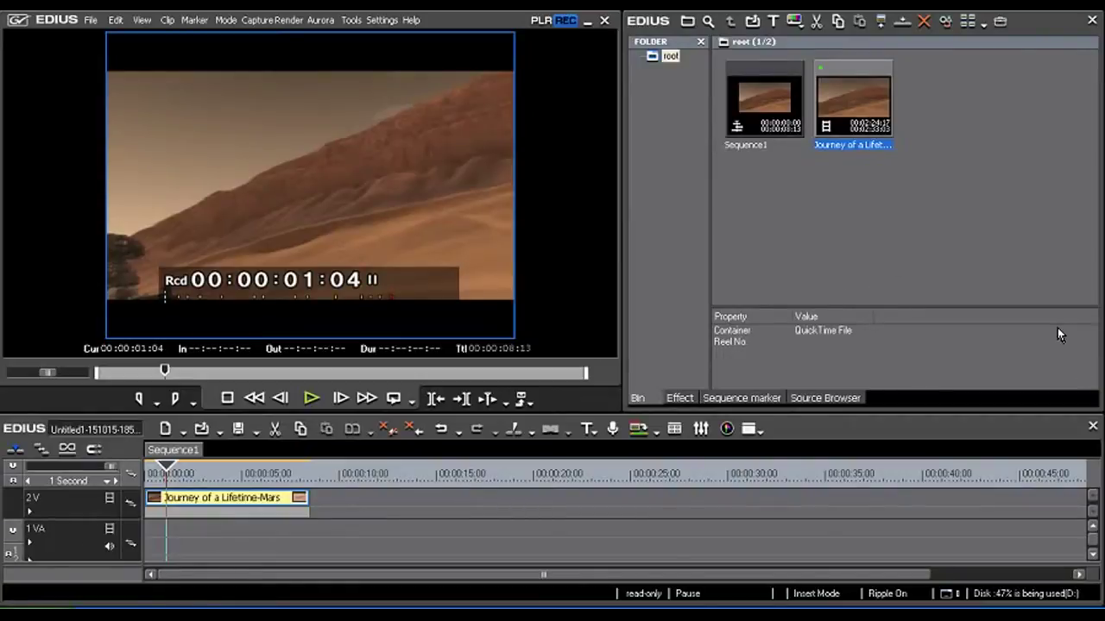
- Place the playhead at 00:00:01:22 in the Mars clip on the timeline
click(182, 474)
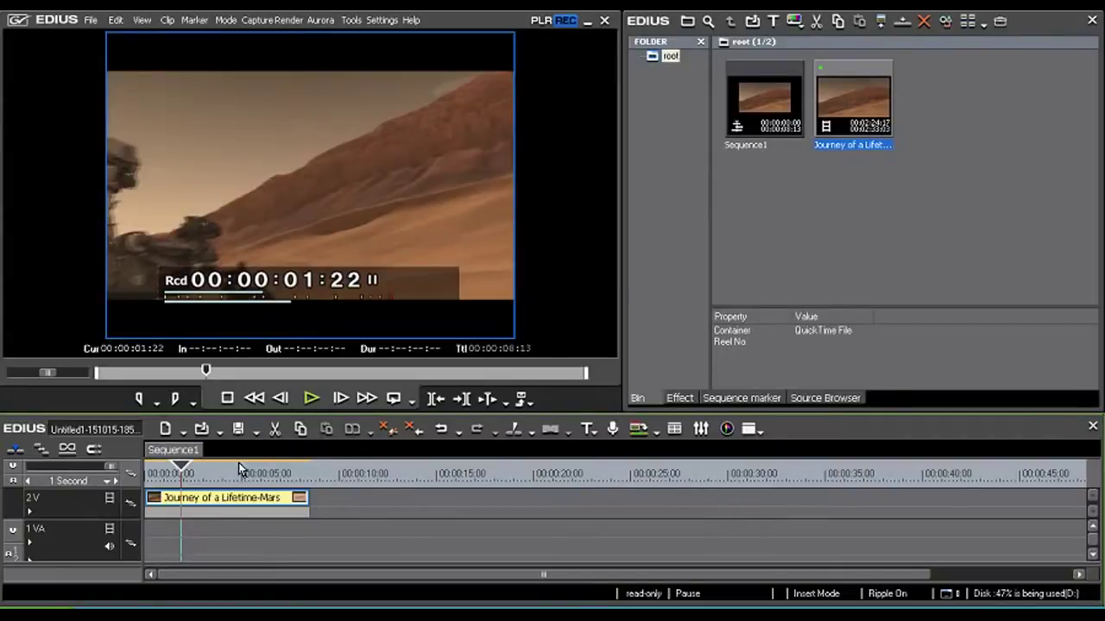
click(140, 20)
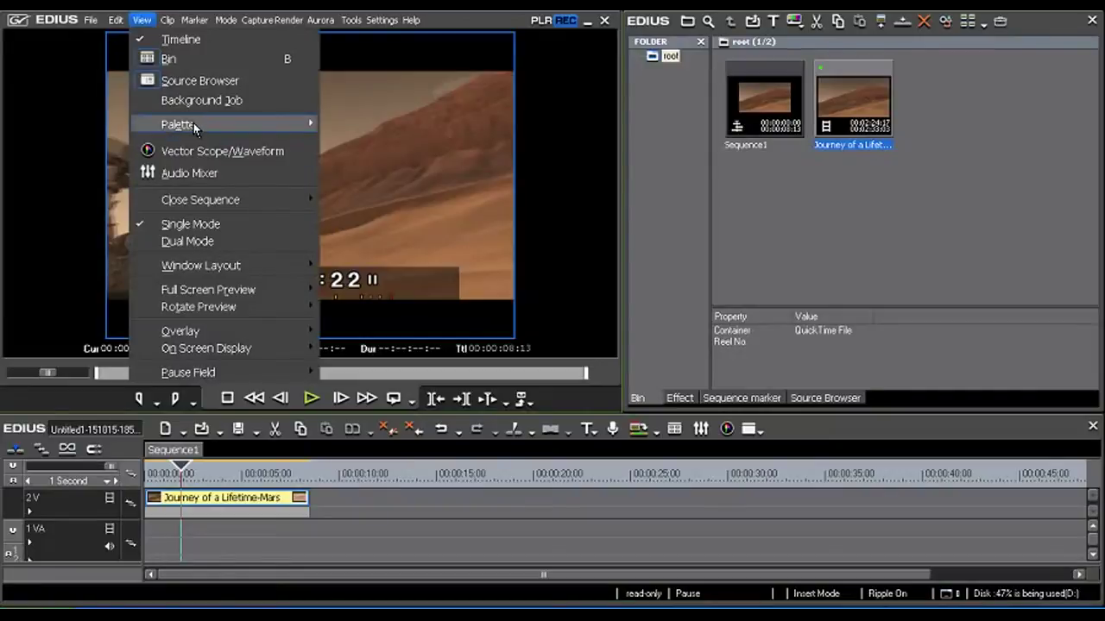
- Show all palettes and open the Layouter for the Mars clip from the Information palette
mouse_move(193, 124)
click(362, 182)
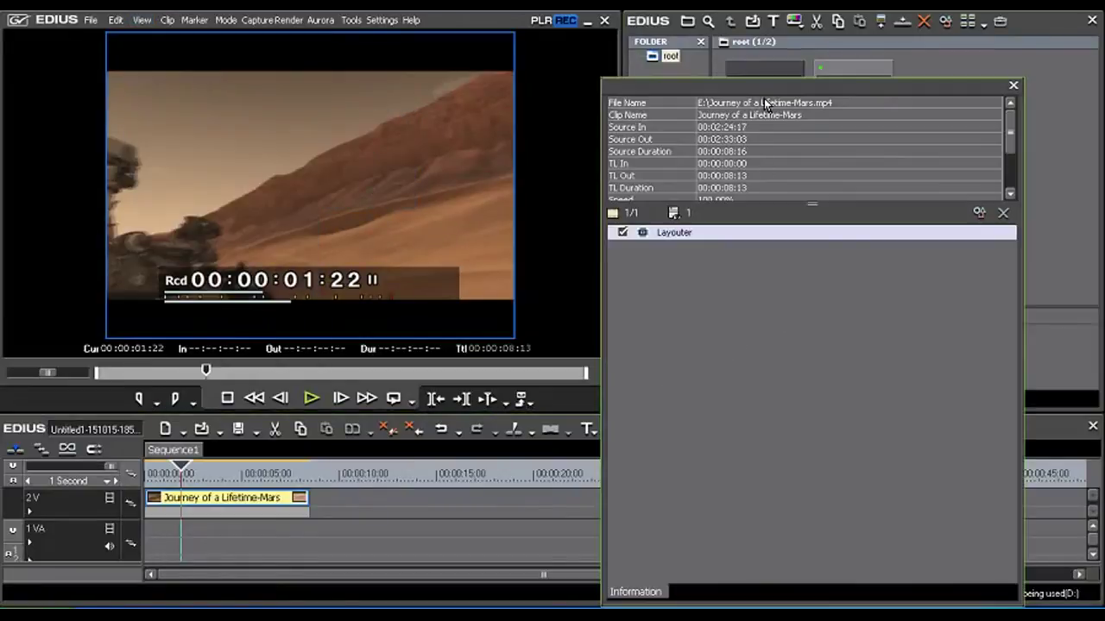
drag(764, 90, 786, 73)
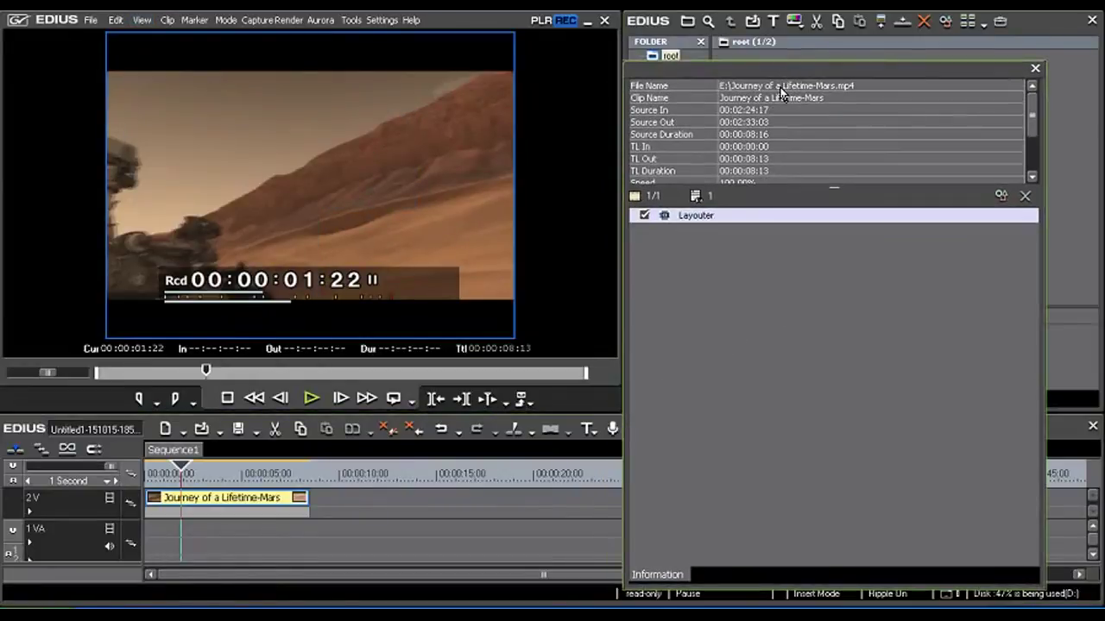
double_click(699, 220)
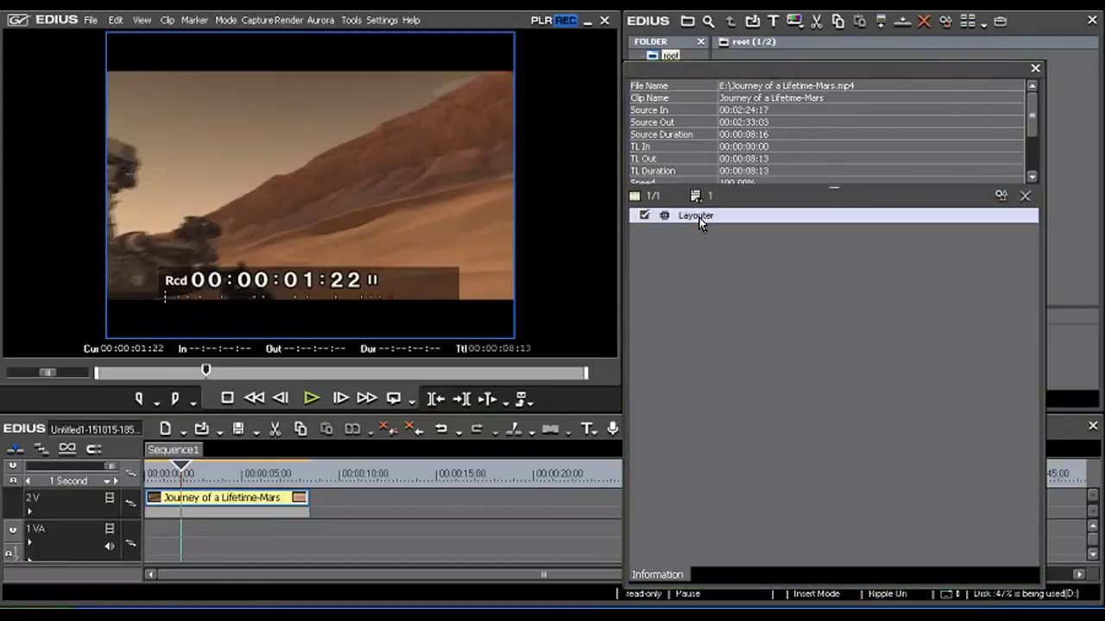
drag(745, 31, 724, 35)
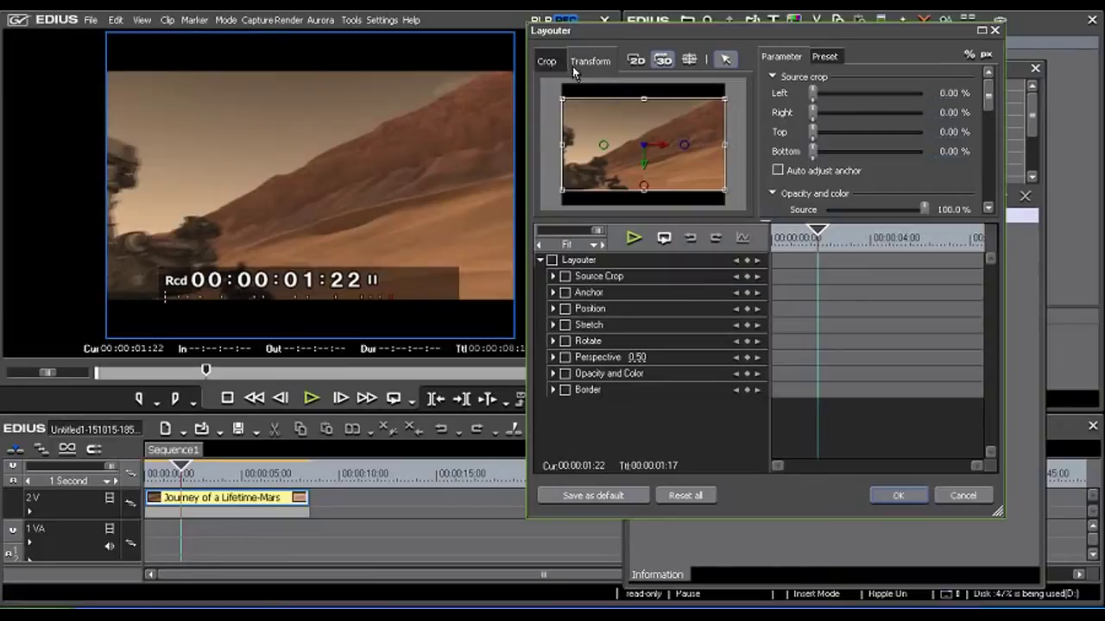
- Crop the clip from the top, right, left and bottom, then undo both crops
click(545, 61)
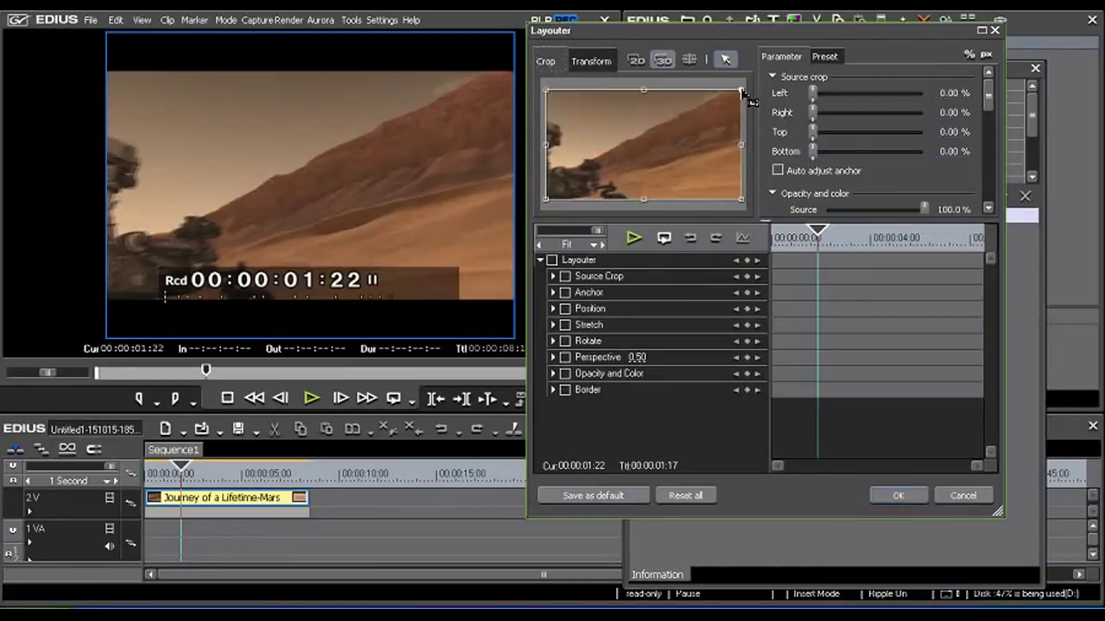
drag(742, 90, 696, 112)
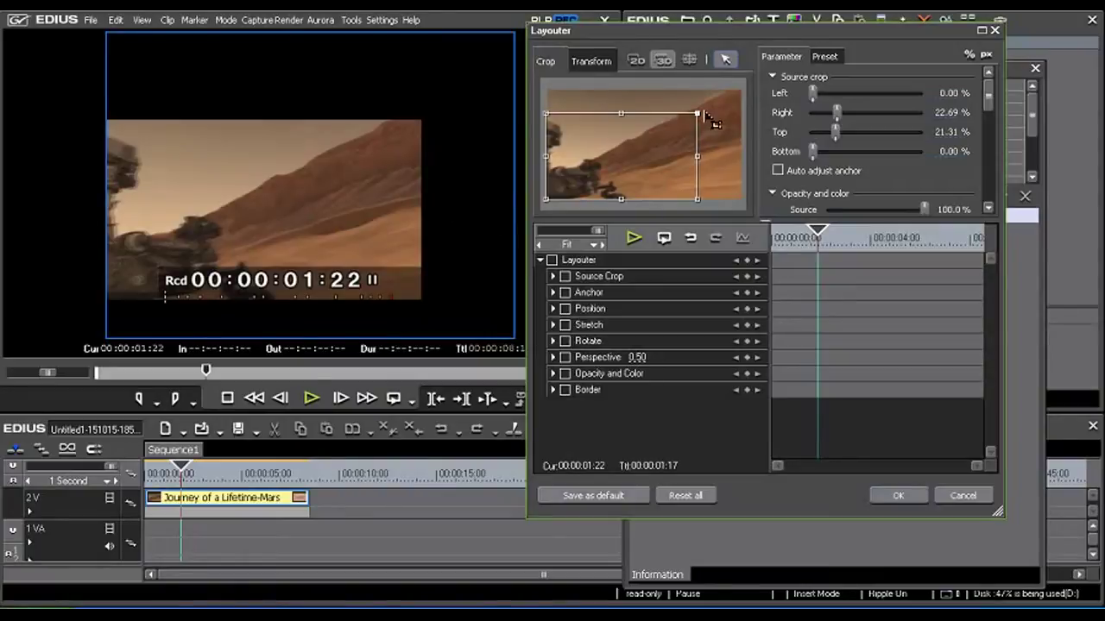
drag(547, 199, 588, 181)
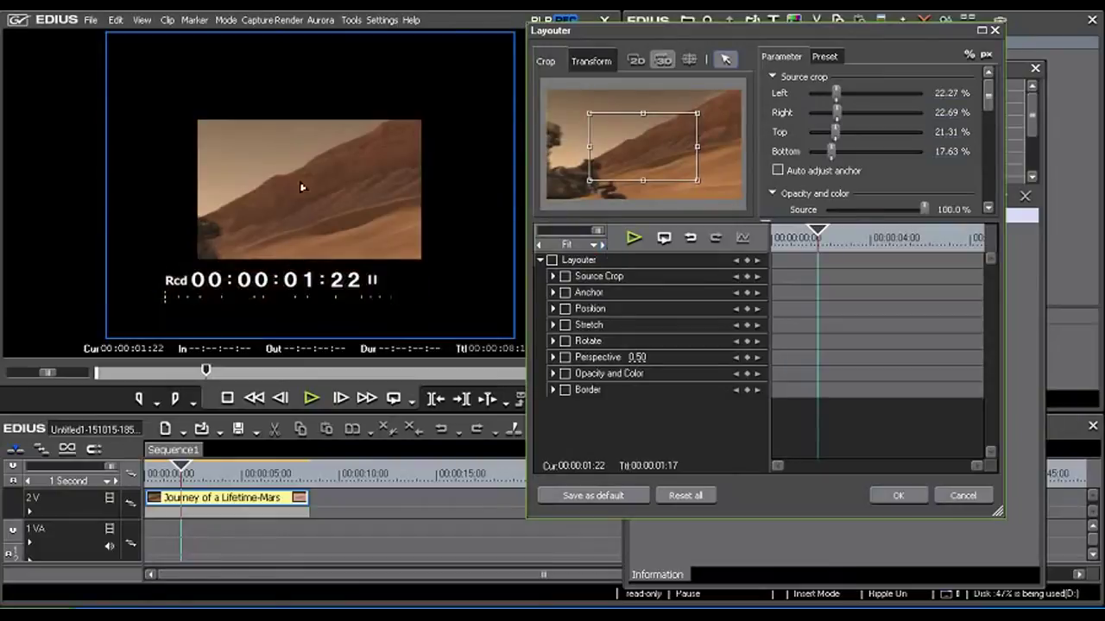
key(ctrl+z)
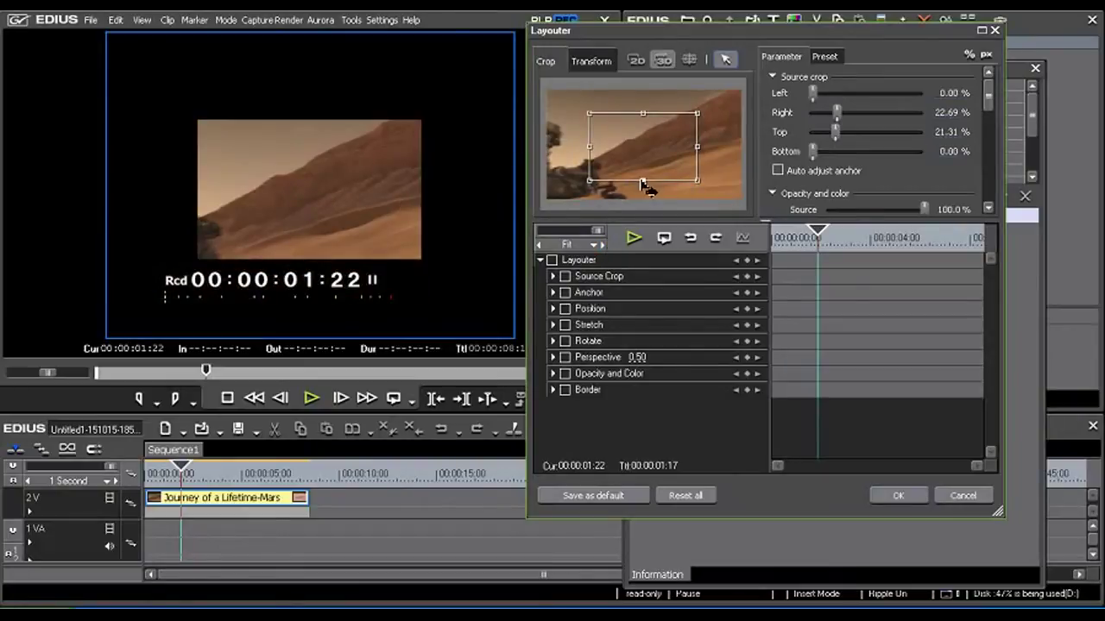
key(ctrl+z)
key(ctrl+z)
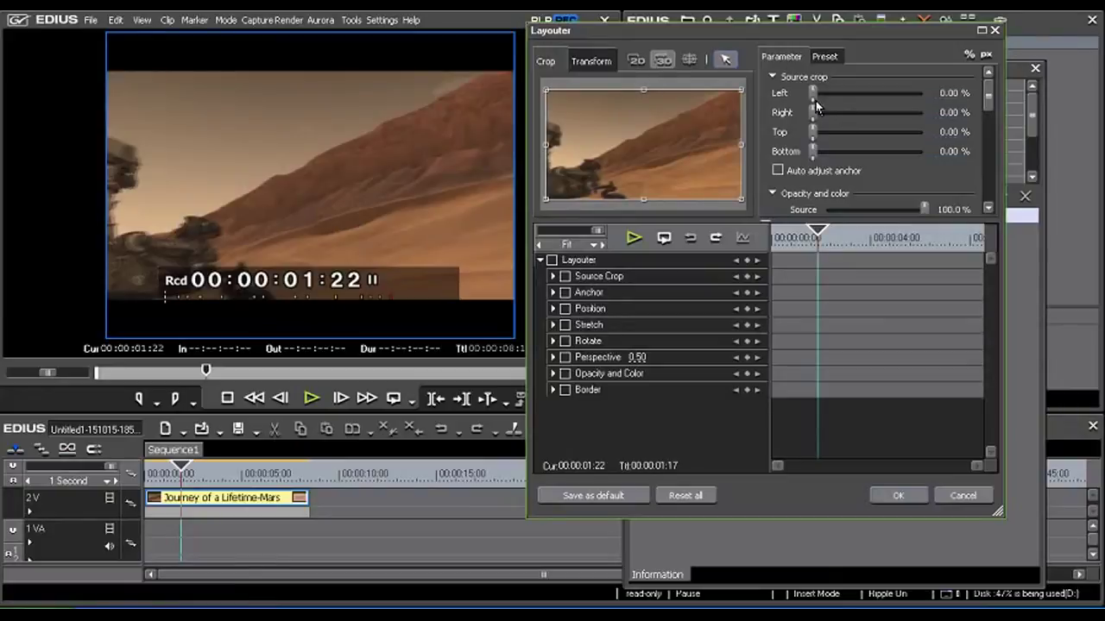
- Crop 19.08% off the clip's left side, then reset the left crop to 0.00%
drag(812, 93, 832, 94)
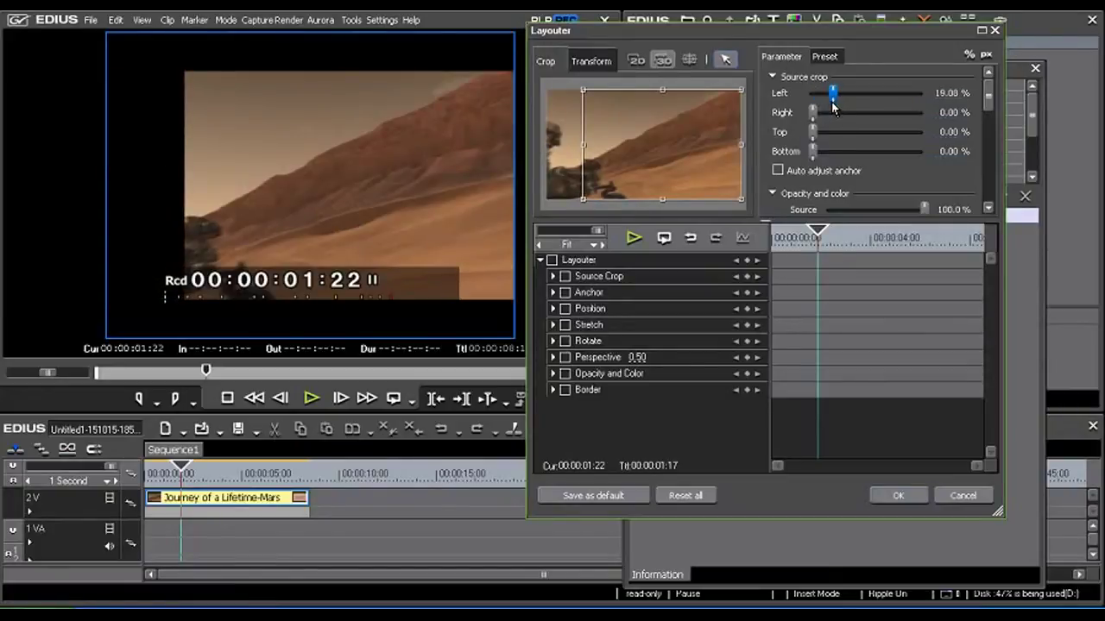
double_click(831, 101)
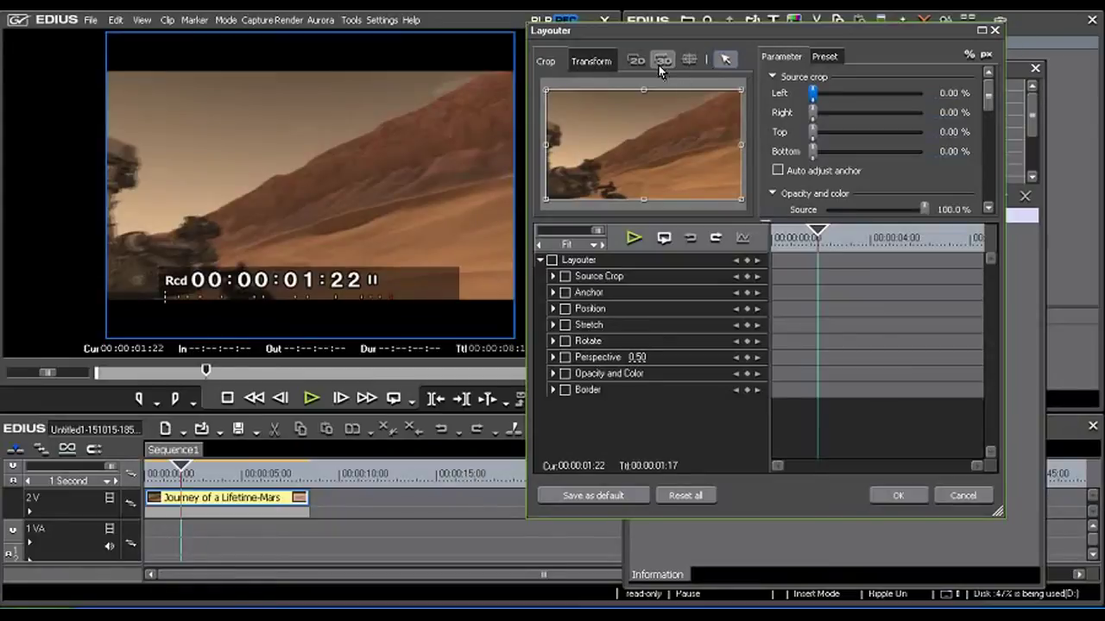
click(596, 61)
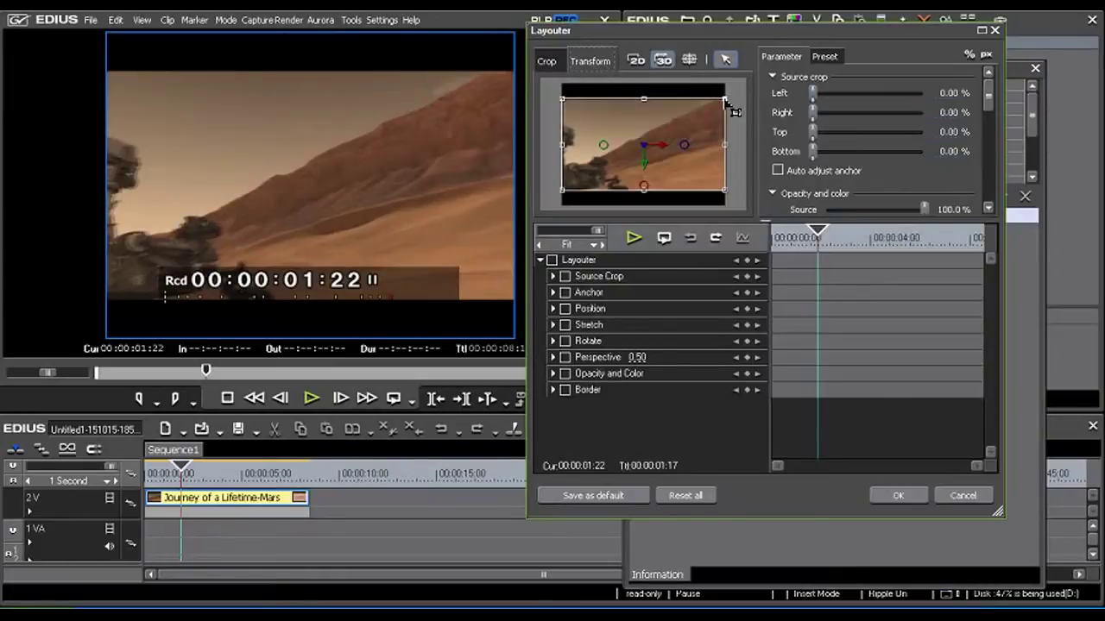
- Shrink the Mars clip around its centre, then undo back to full frame
drag(727, 101, 701, 112)
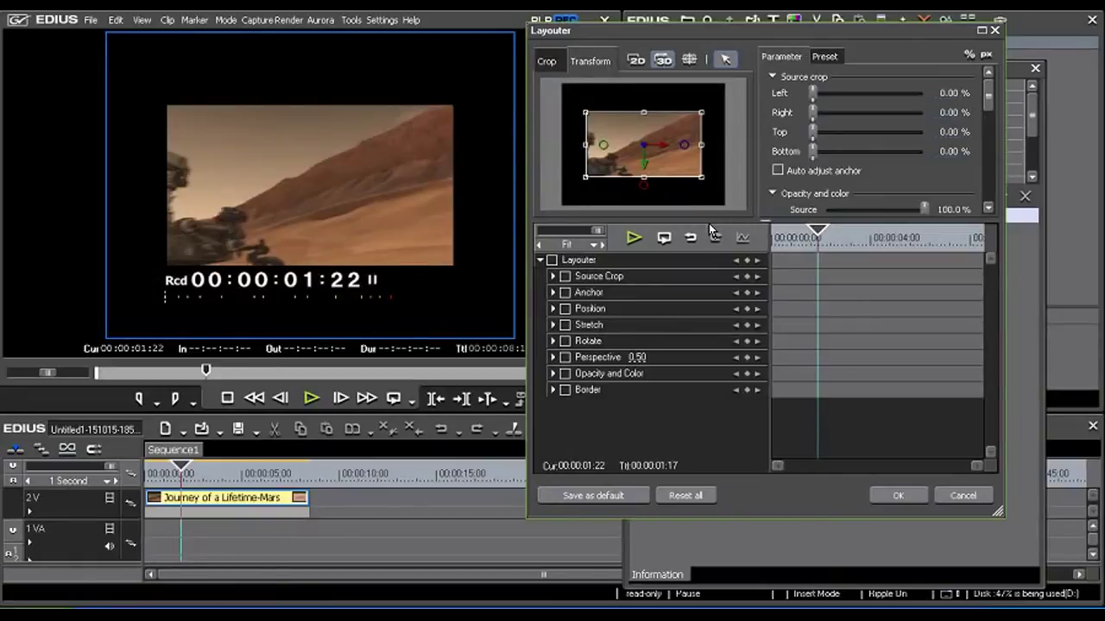
click(635, 60)
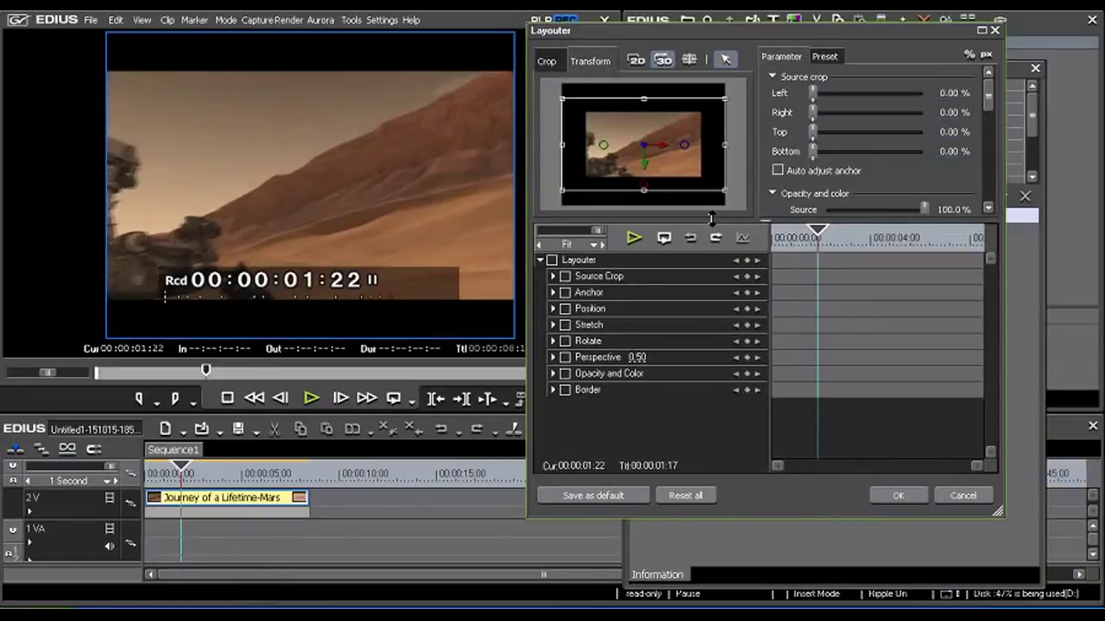
- Switch the Layouter to 2D, accepting the 3D reset, and undo a test scale
click(638, 64)
click(727, 310)
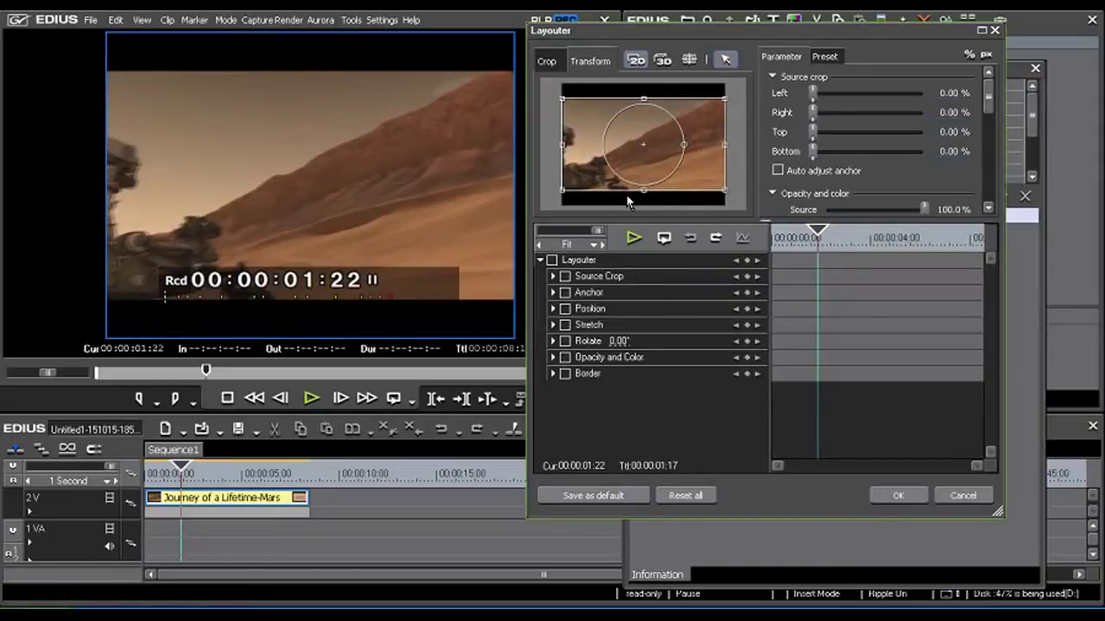
drag(712, 186, 692, 172)
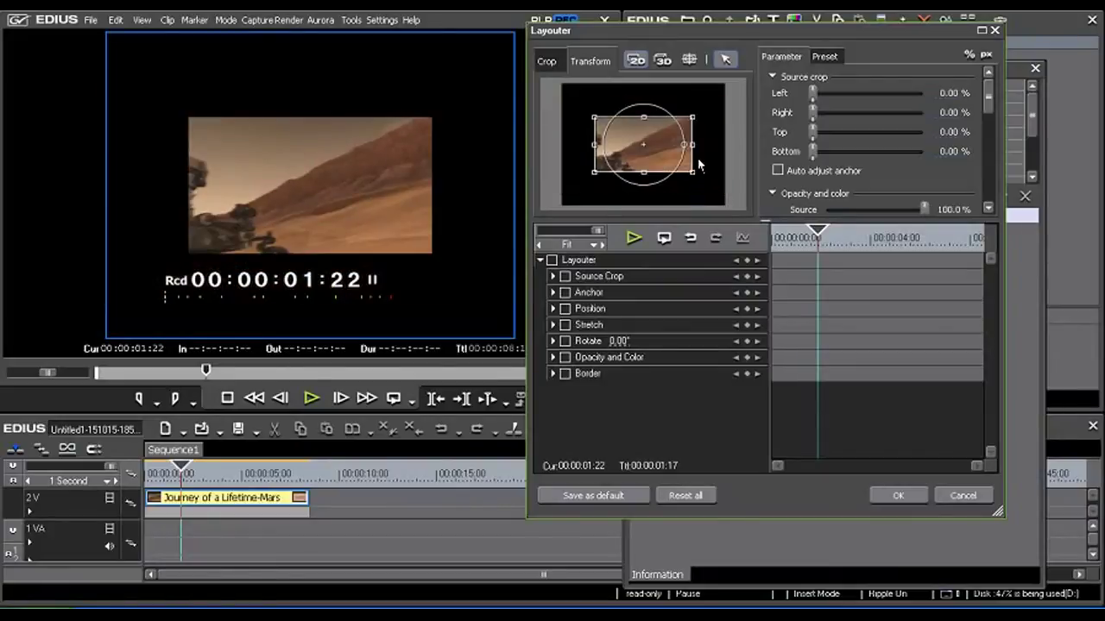
key(ctrl+z)
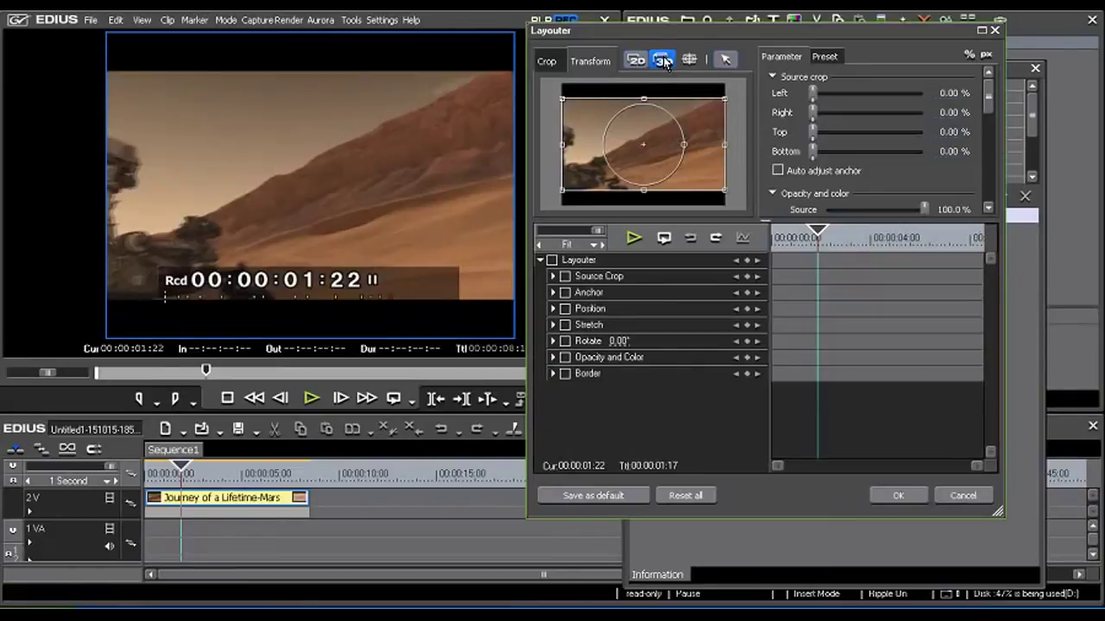
- Return the Layouter to 3D mode, undoing a test scale and a slight left nudge
click(662, 60)
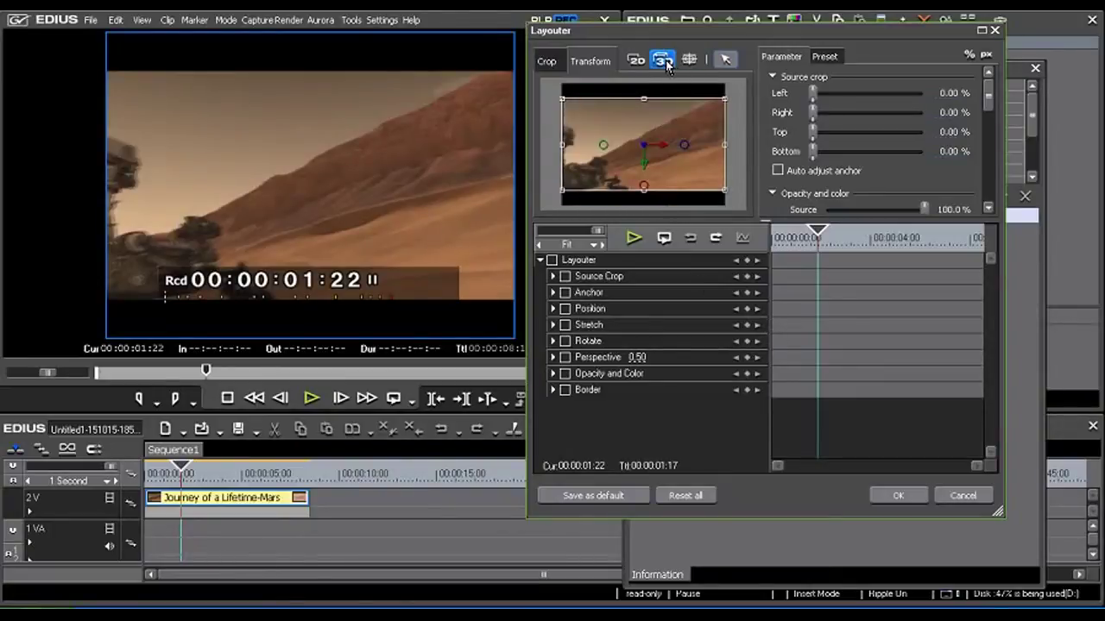
drag(644, 189, 647, 175)
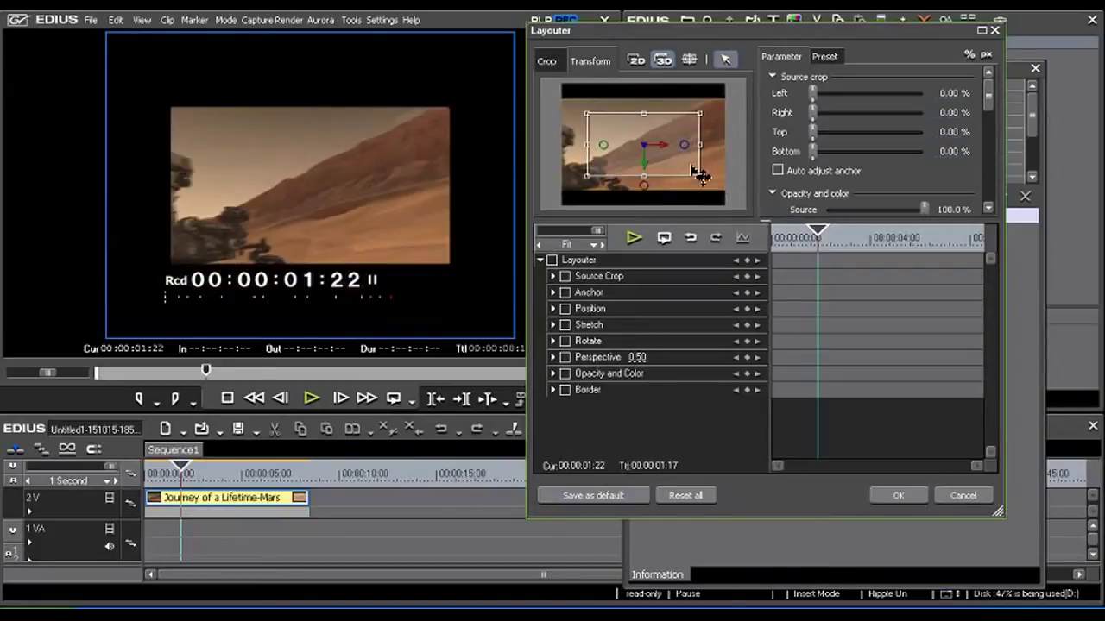
key(ctrl+z)
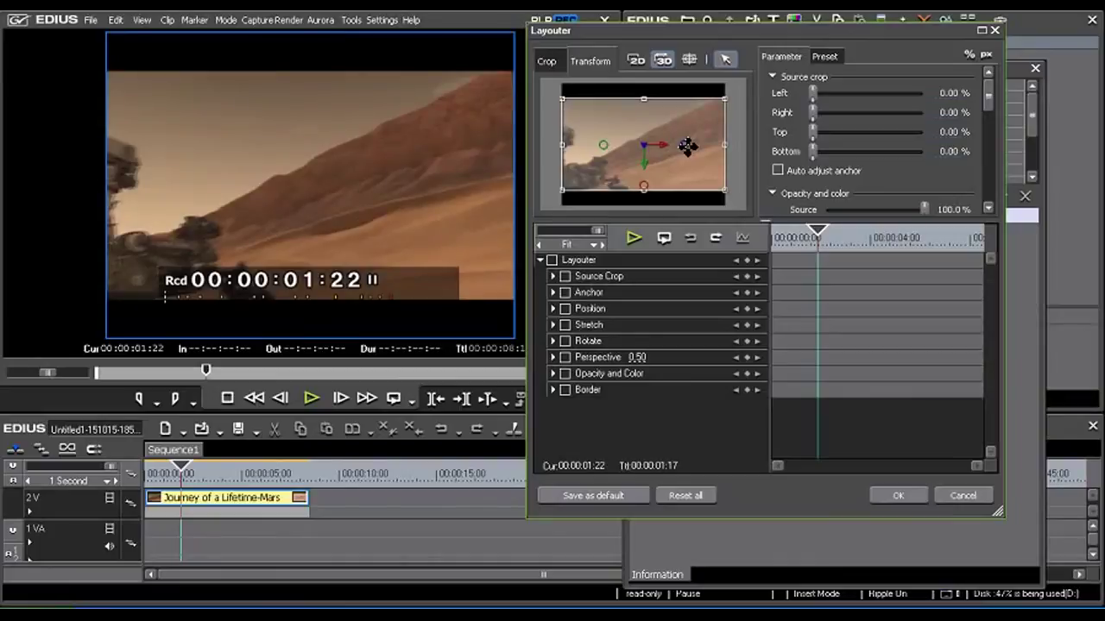
drag(687, 147, 681, 147)
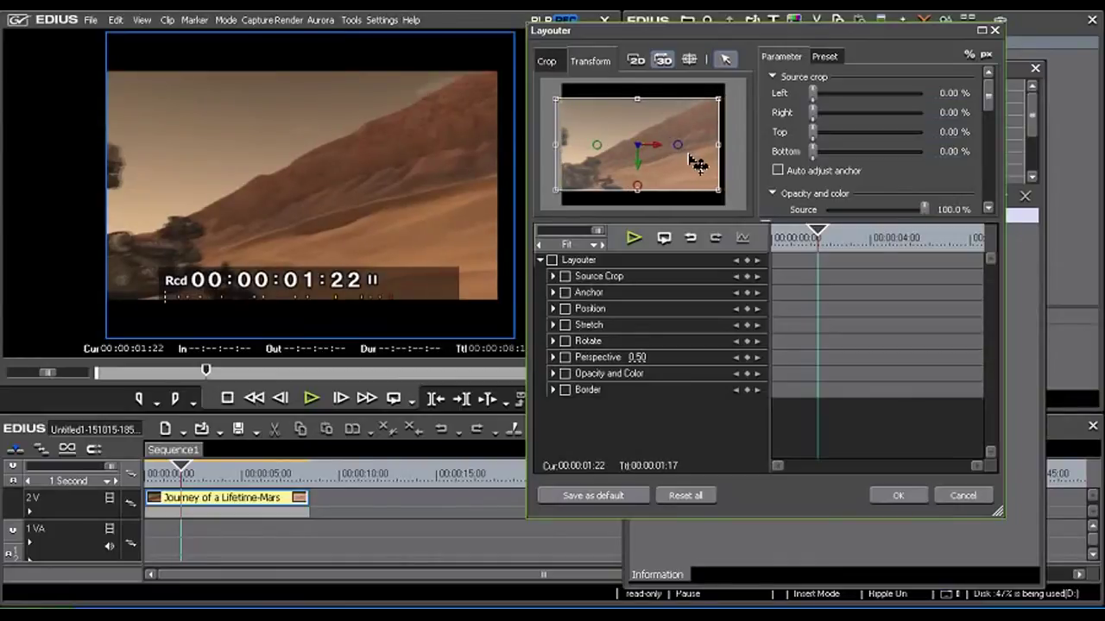
key(ctrl+z)
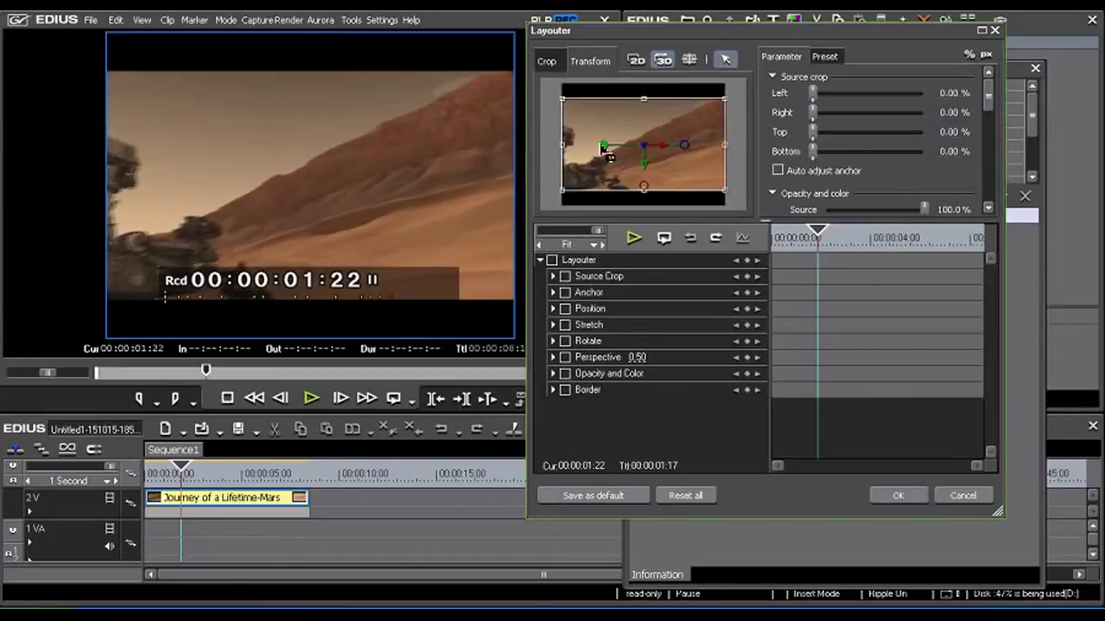
- Tilt the Mars clip into 3D perspective and preview it with playback
mouse_move(604, 145)
mouse_down()
mouse_move(609, 184)
mouse_move(655, 183)
mouse_up()
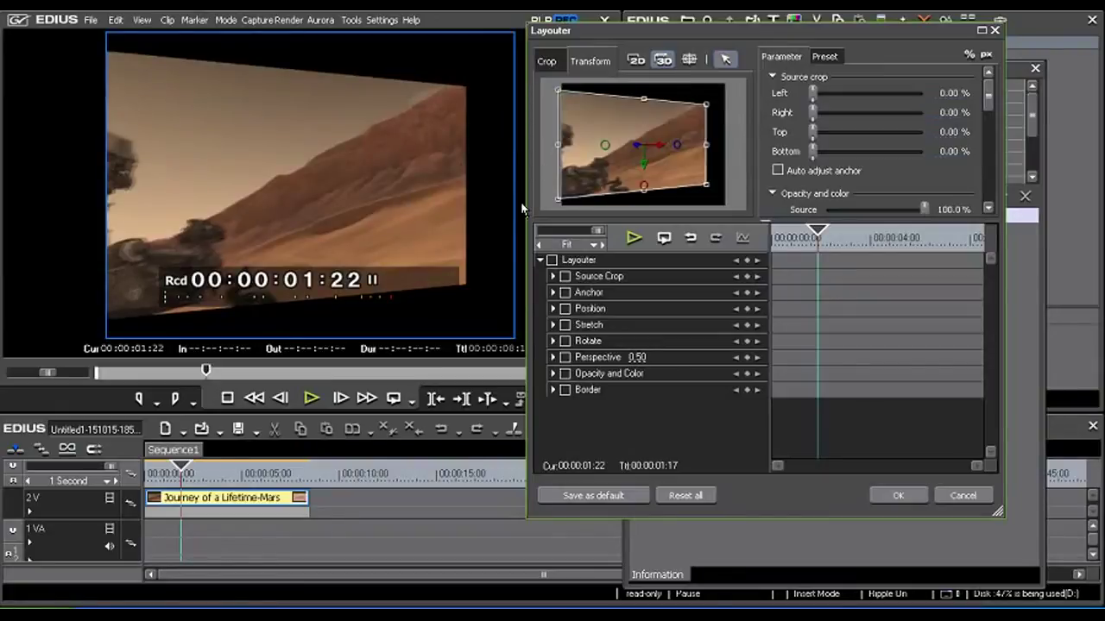
key(space)
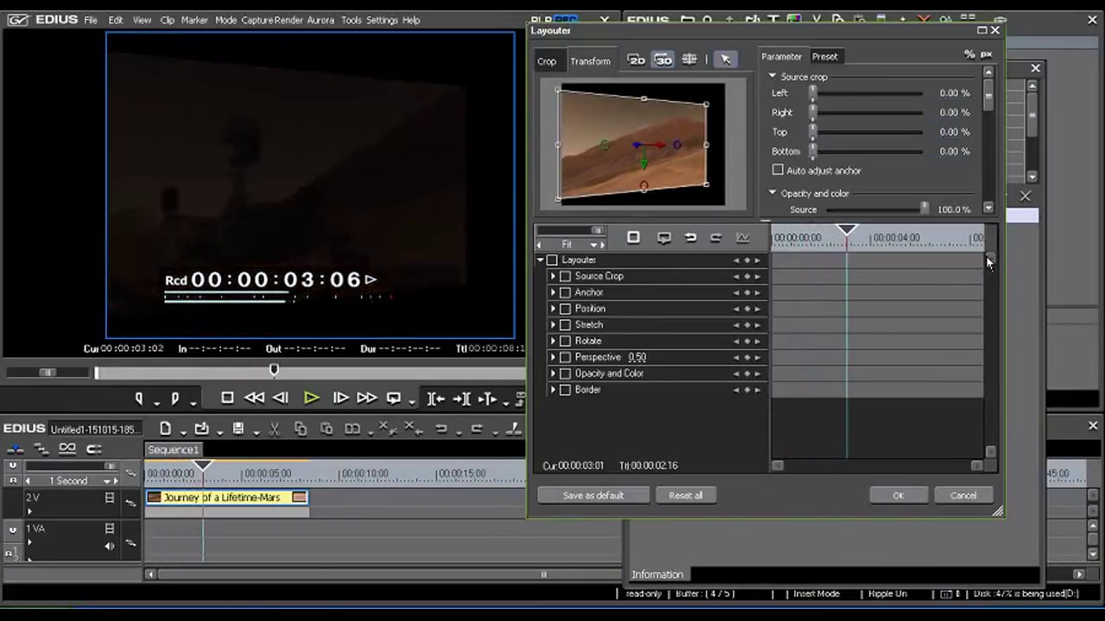
key(space)
- Rotate the clip further in depth, play it from the start, and park at 00:00:01:01
mouse_move(679, 146)
mouse_down()
mouse_move(712, 208)
mouse_move(730, 201)
mouse_up()
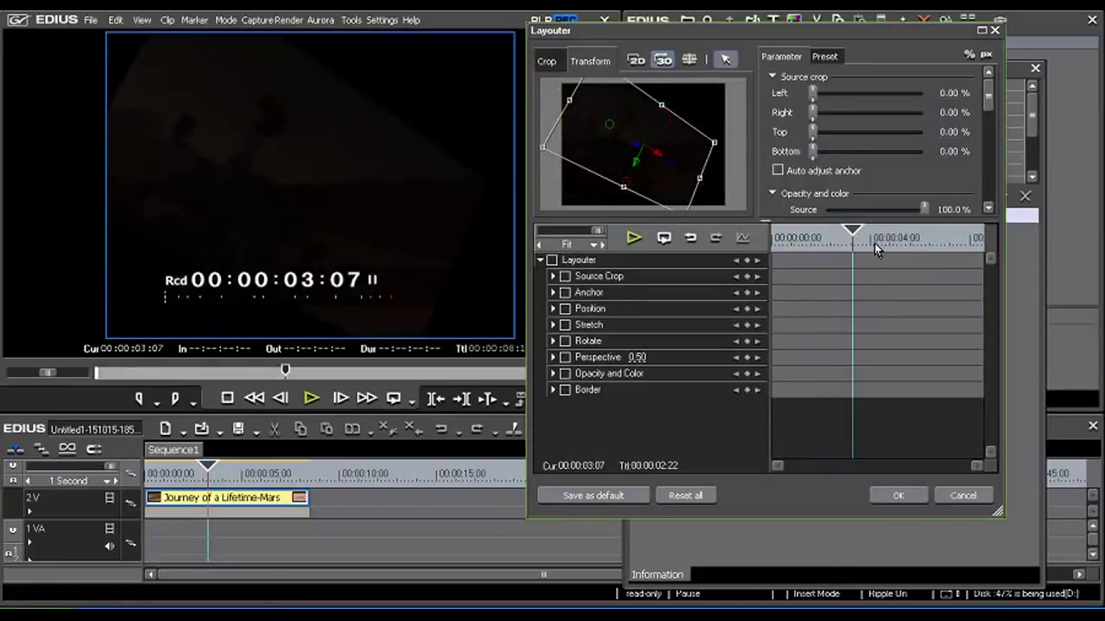
drag(855, 239, 761, 240)
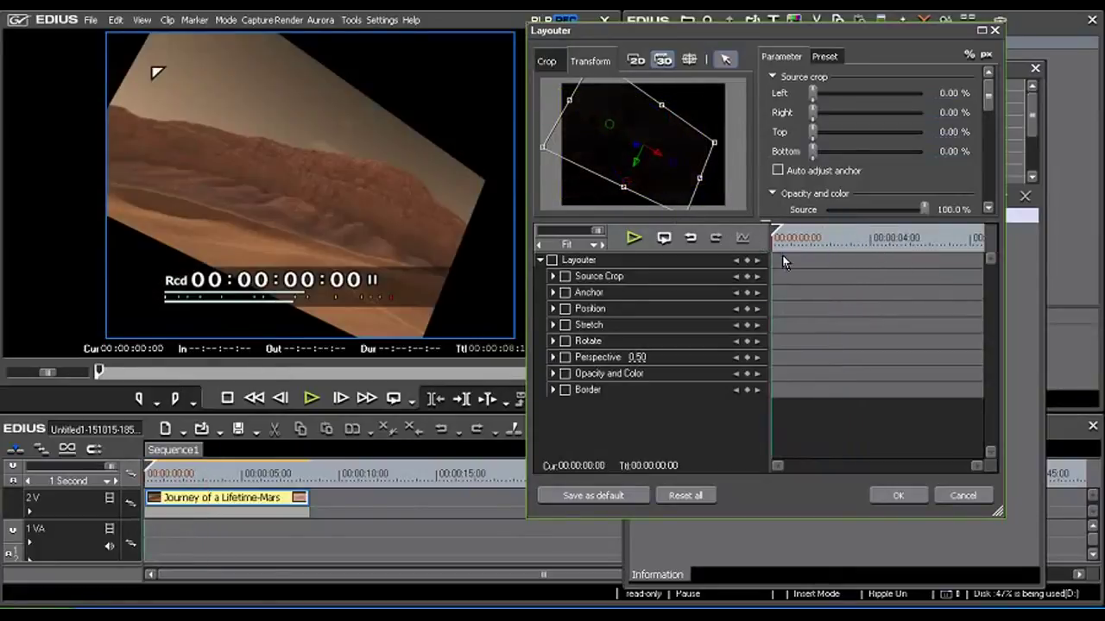
key(space)
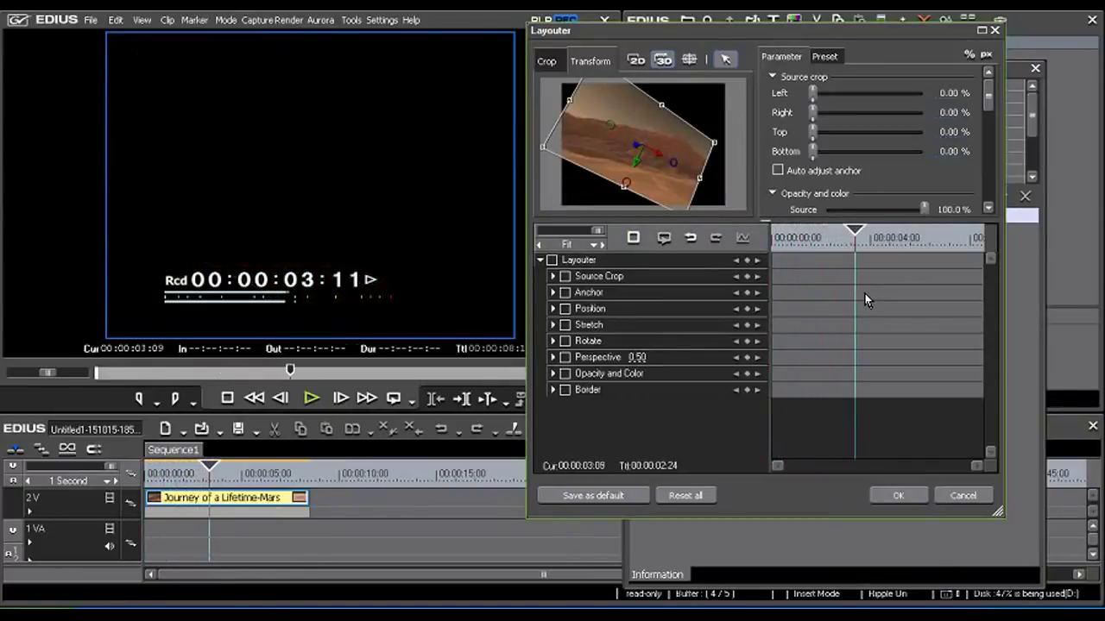
key(space)
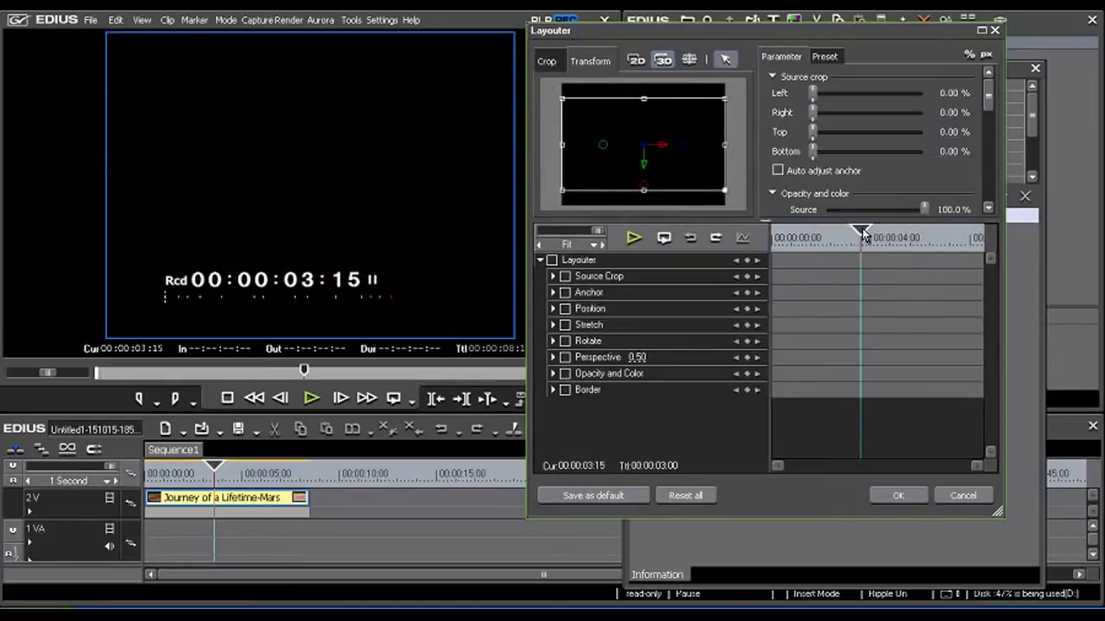
drag(863, 234, 796, 234)
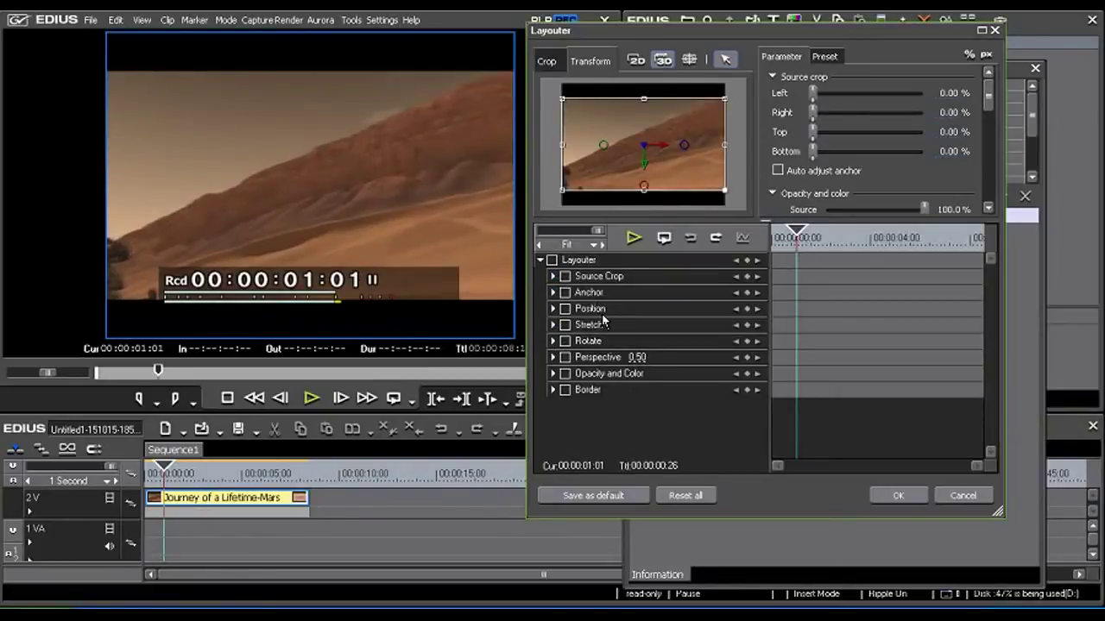
click(553, 308)
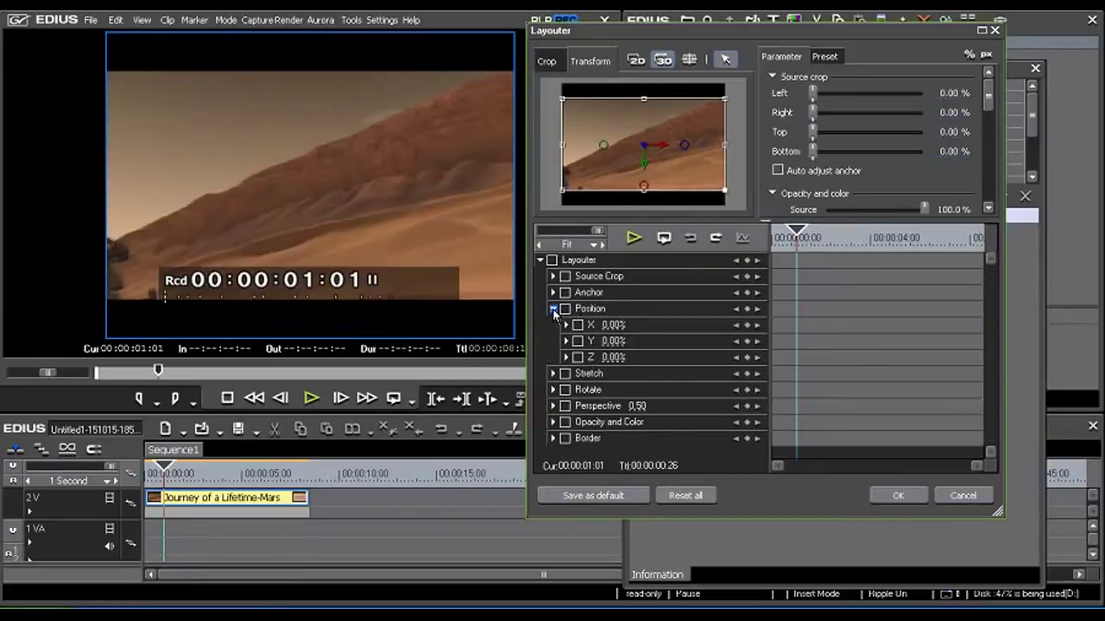
- Enable Rotate Y keyframing and add a 0.00° Y-rotation keyframe at 00:00:01:12
click(553, 308)
click(552, 341)
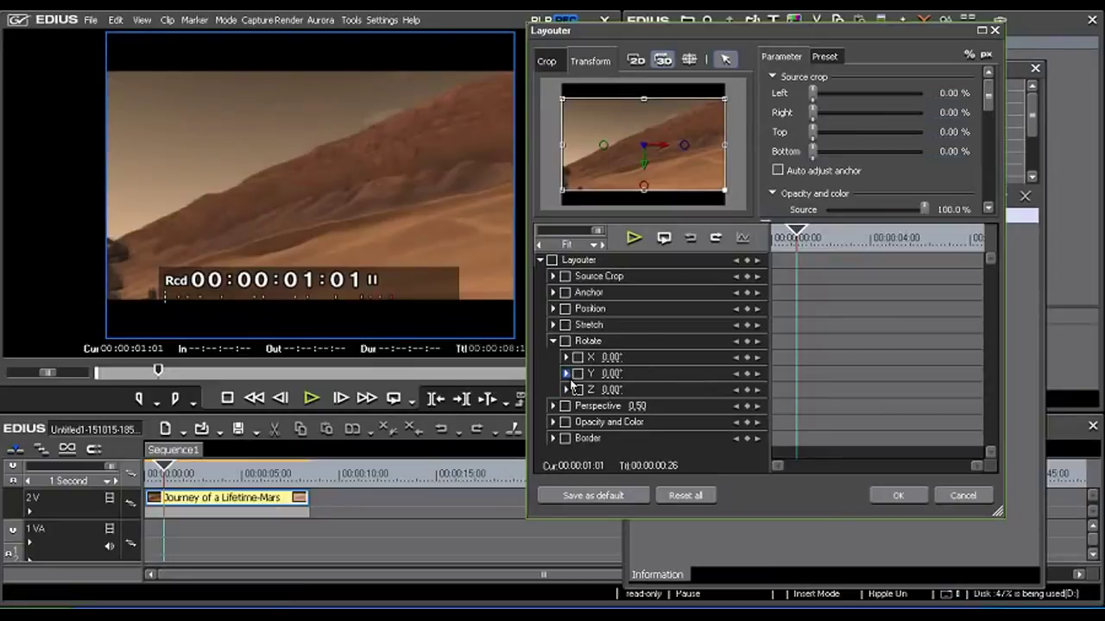
drag(798, 237, 808, 238)
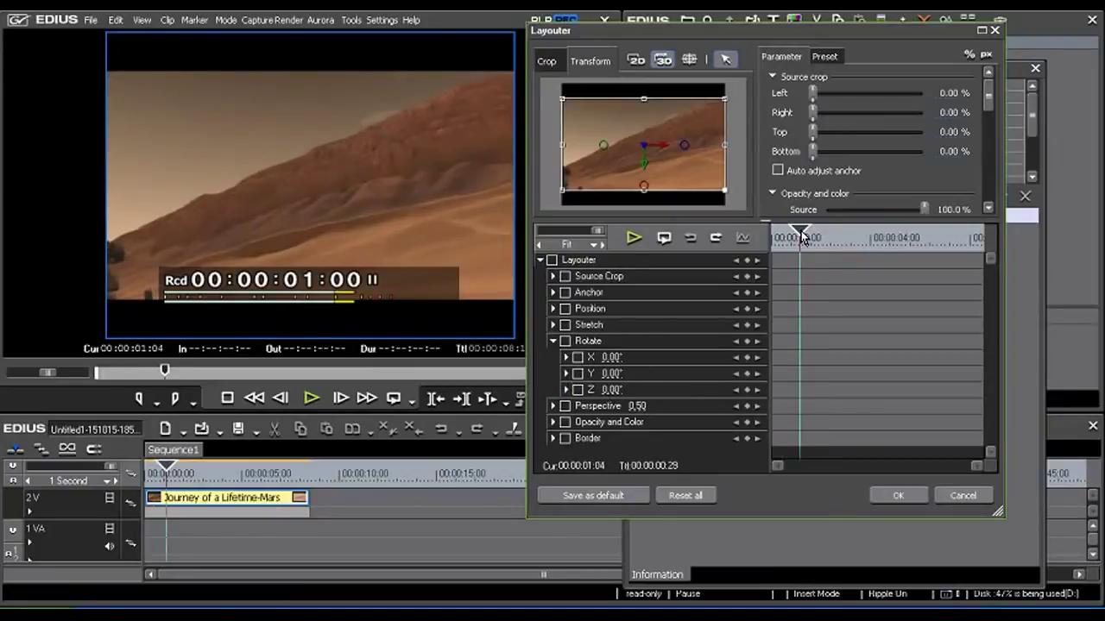
click(566, 374)
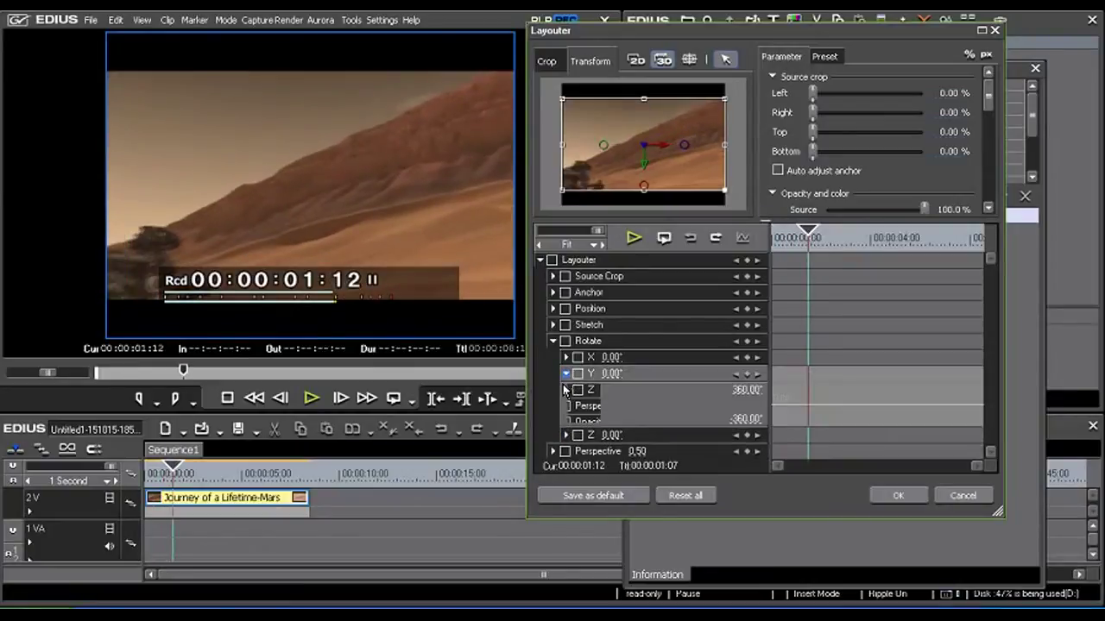
click(577, 374)
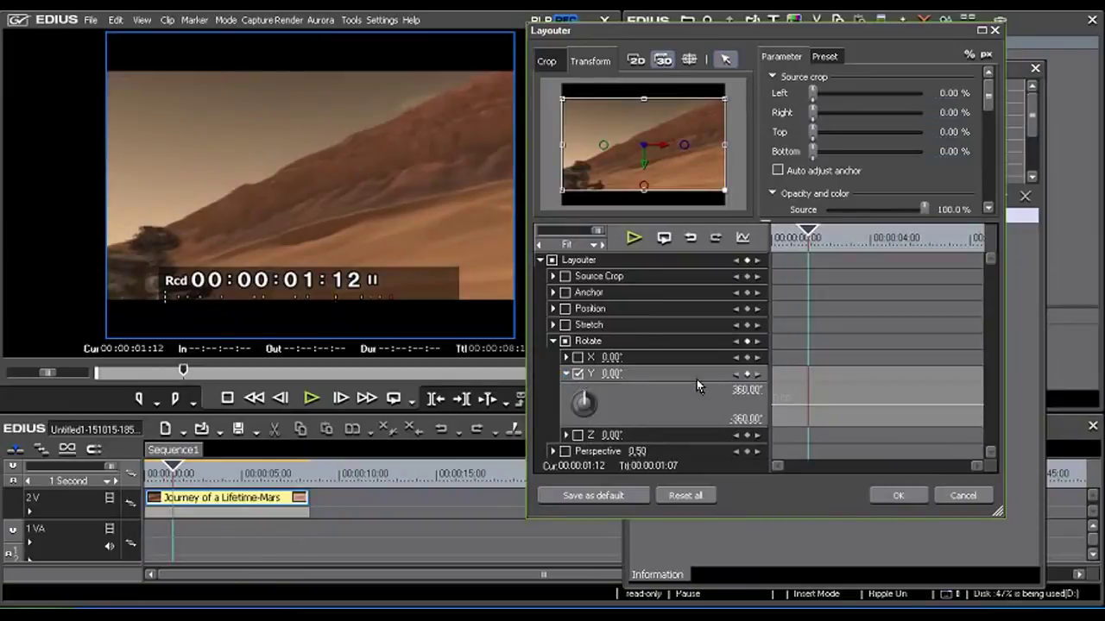
click(747, 374)
drag(810, 242, 876, 240)
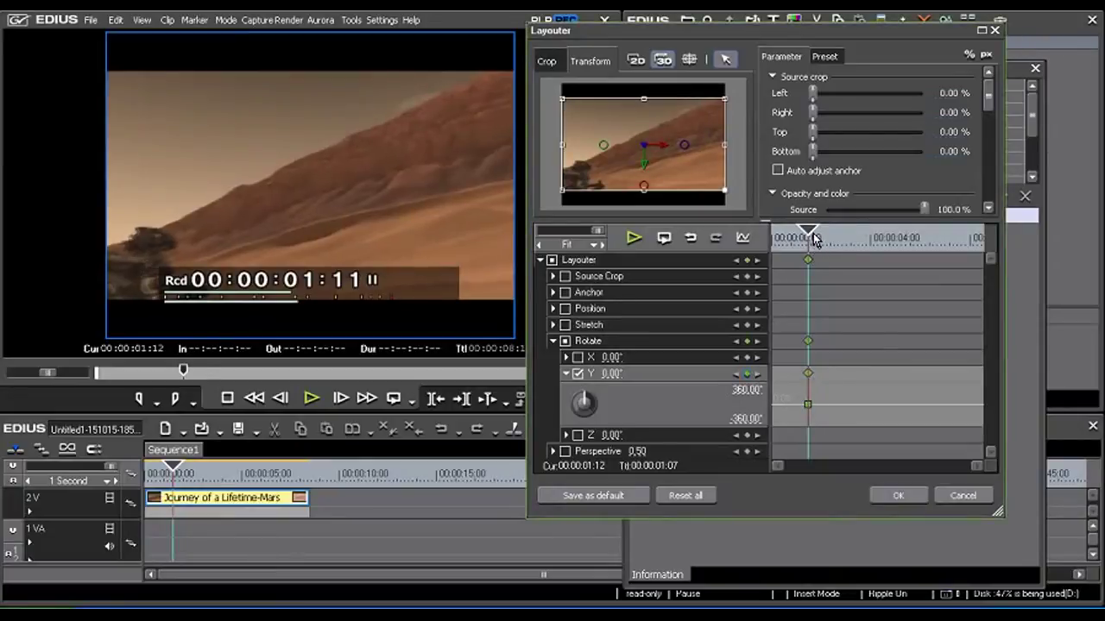
- Add a Y-rotation keyframe of about 37° at 00:00:04:02, then play from the start
click(747, 376)
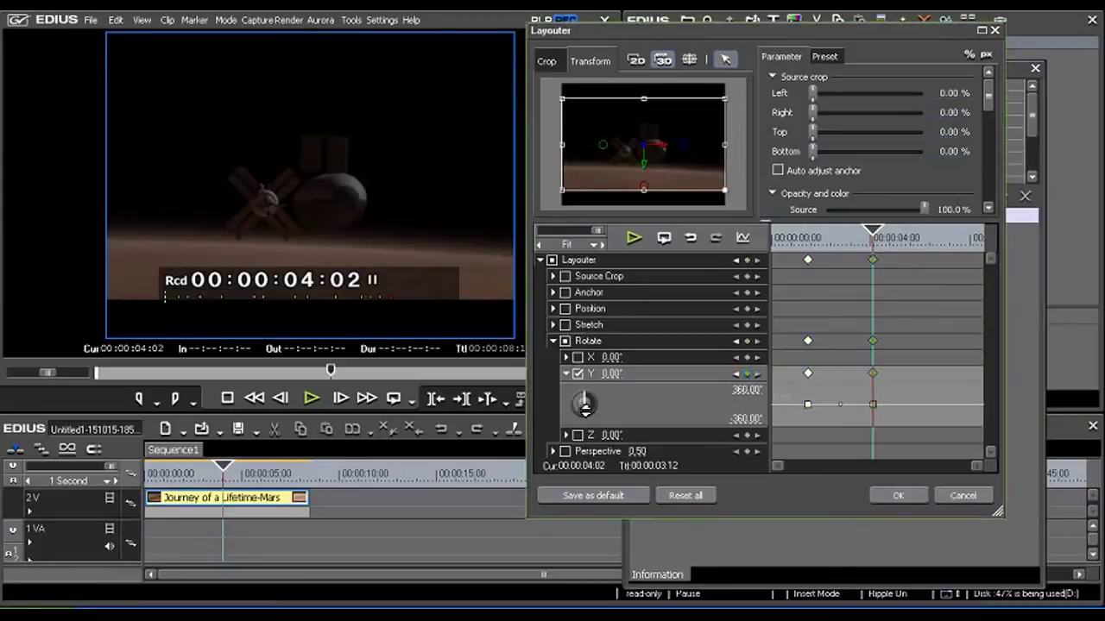
text(20)
drag(584, 403, 585, 403)
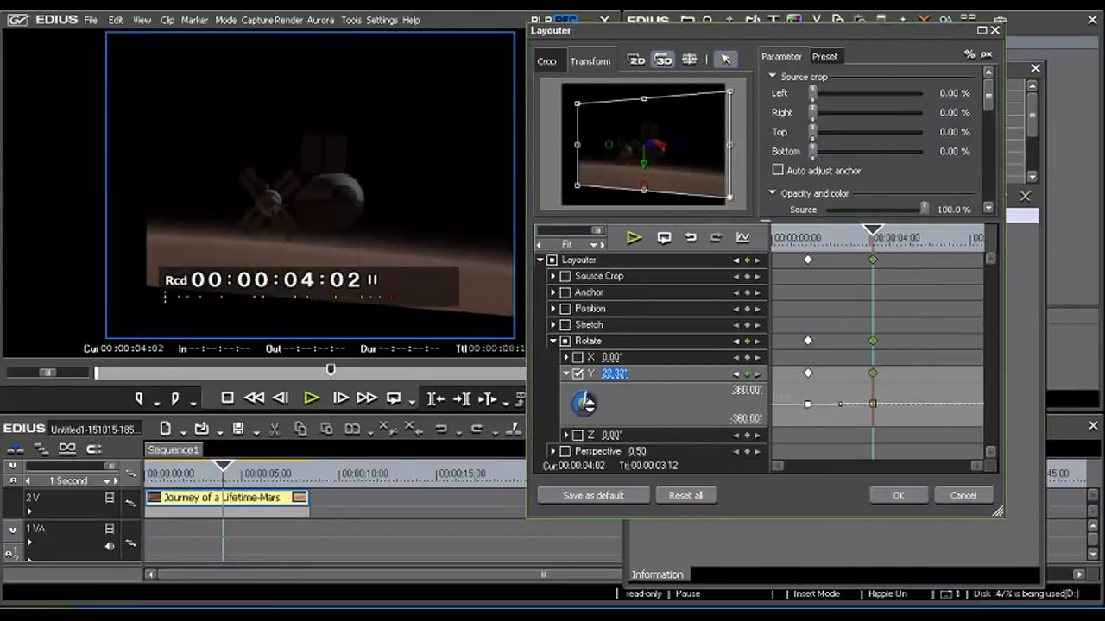
drag(585, 402, 653, 393)
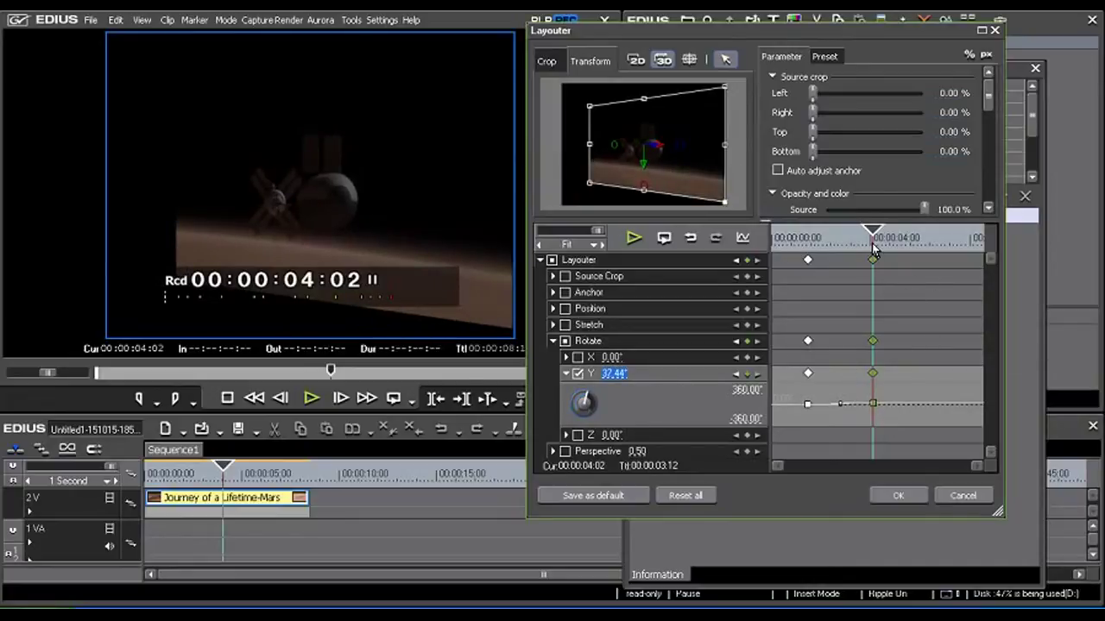
drag(875, 239, 774, 238)
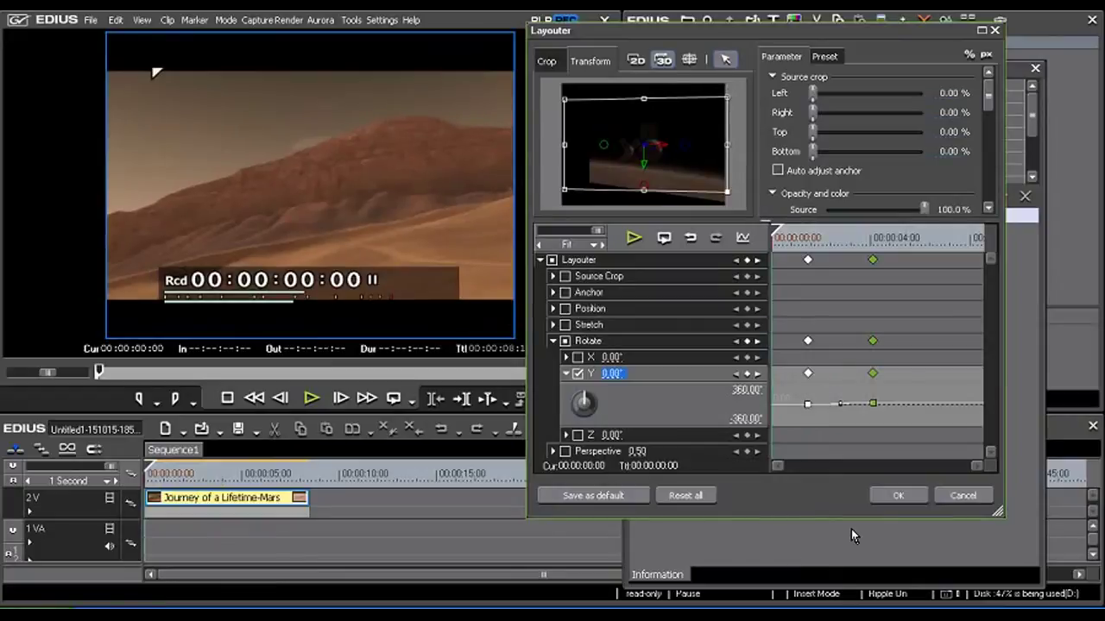
key(space)
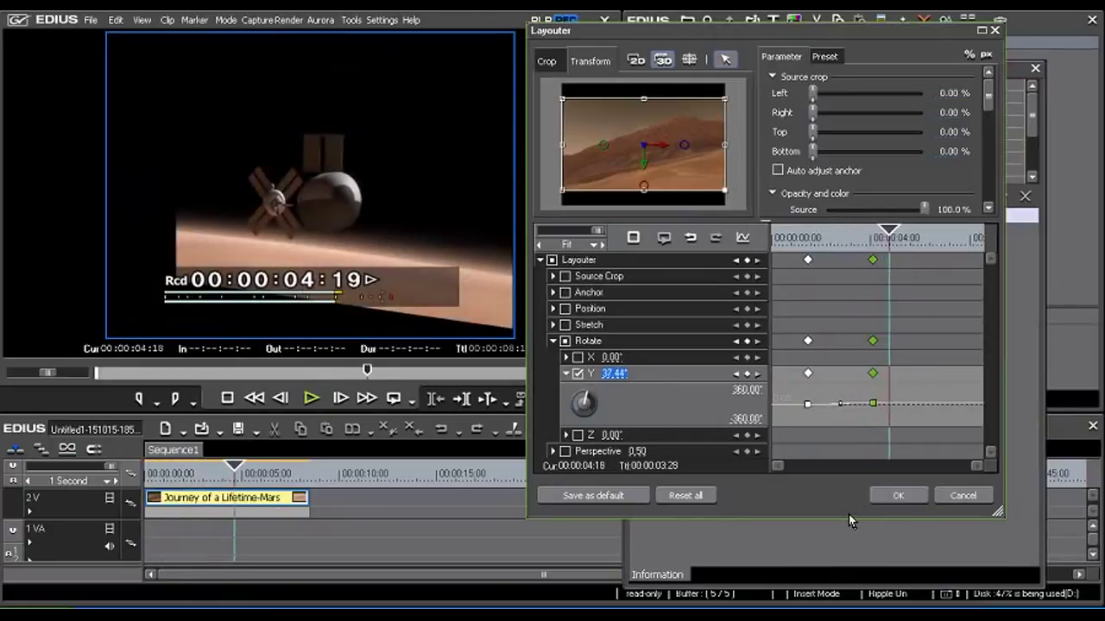
- Add a third Y-rotation keyframe of 2.16° near 00:00:06:00 and play the animation from the start
click(927, 237)
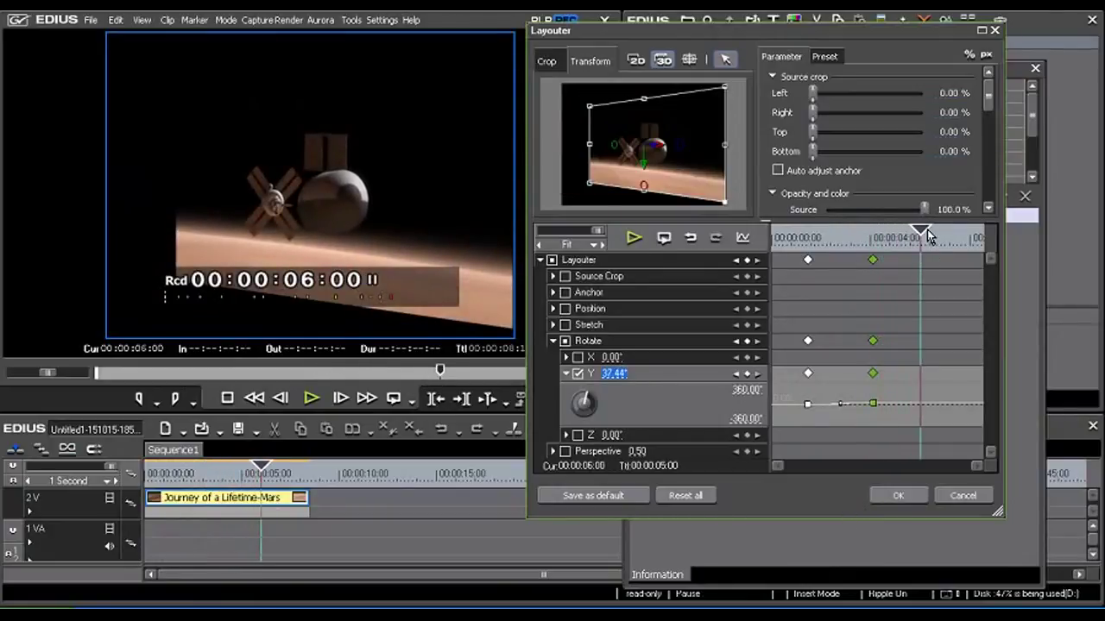
click(747, 374)
drag(584, 402, 584, 402)
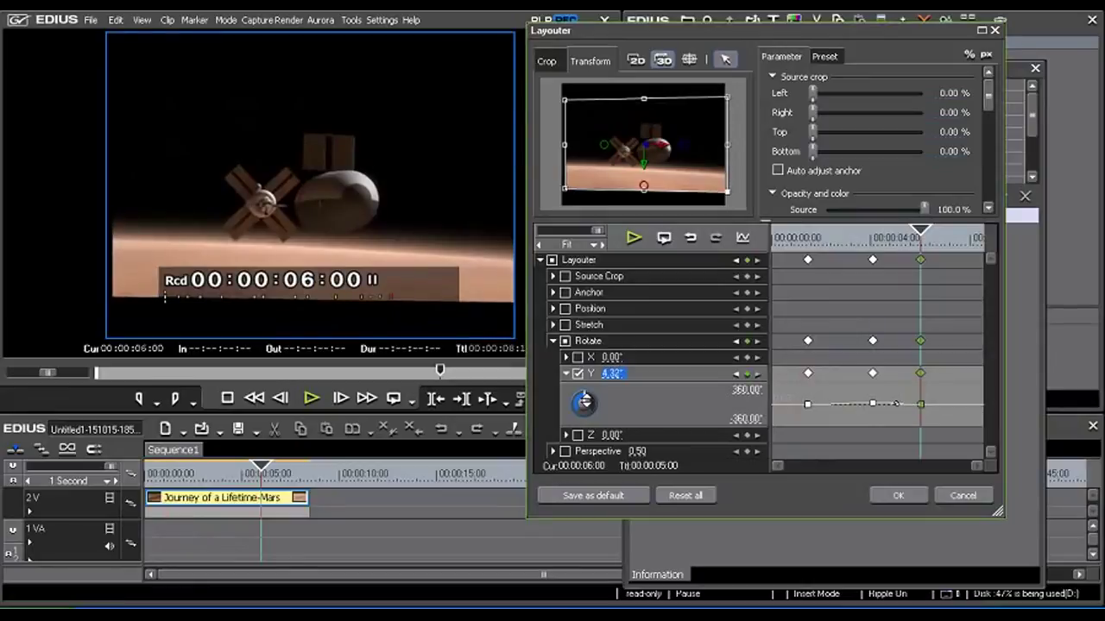
drag(584, 401, 584, 402)
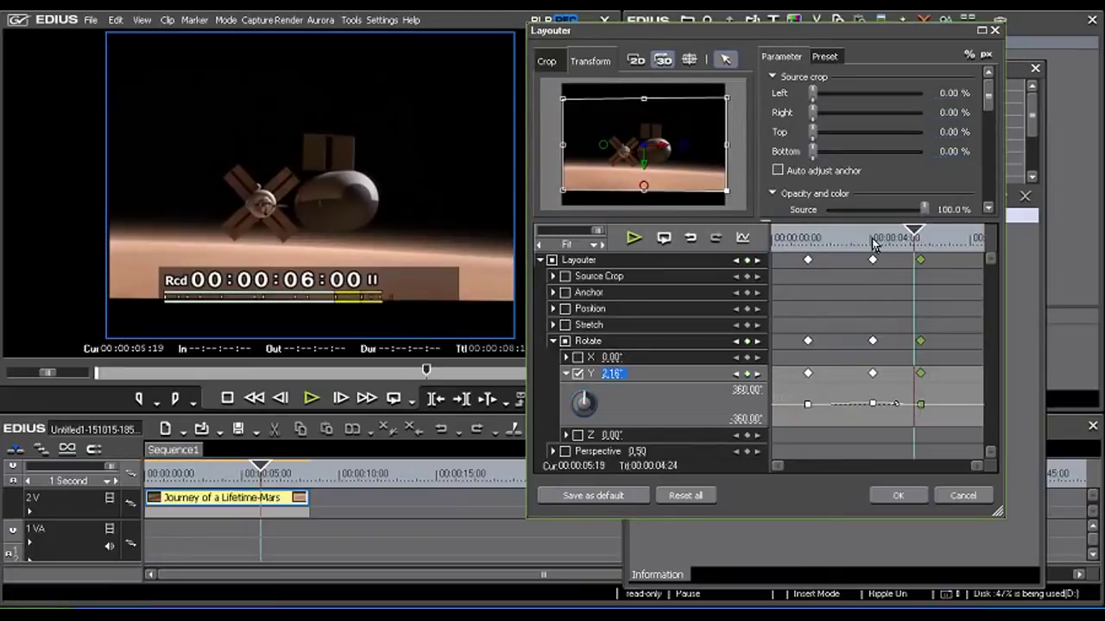
drag(923, 239, 751, 248)
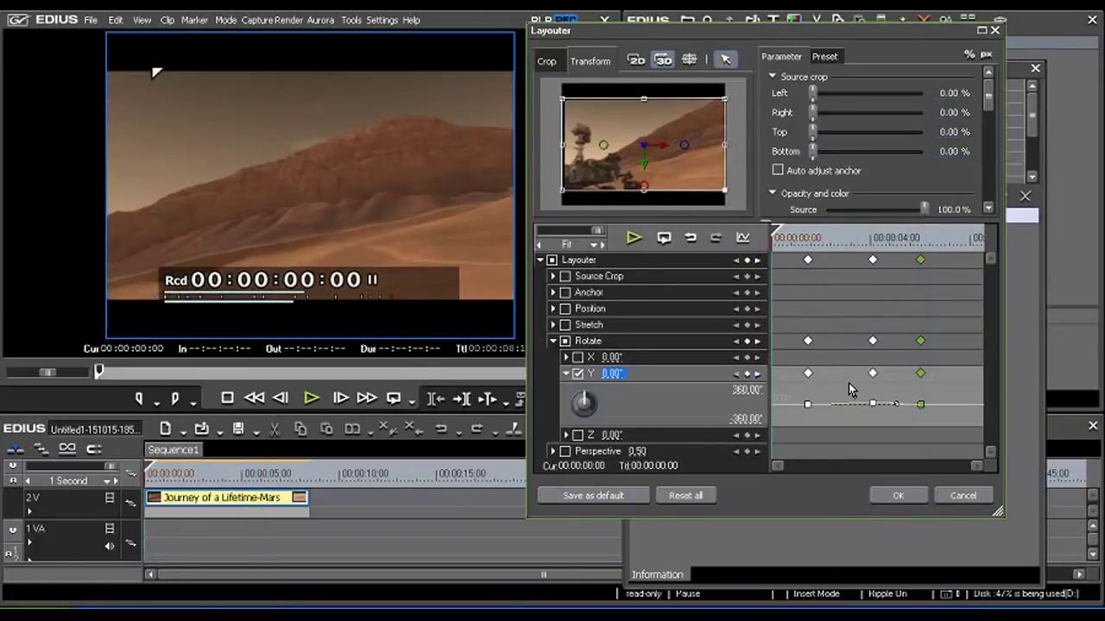
key(space)
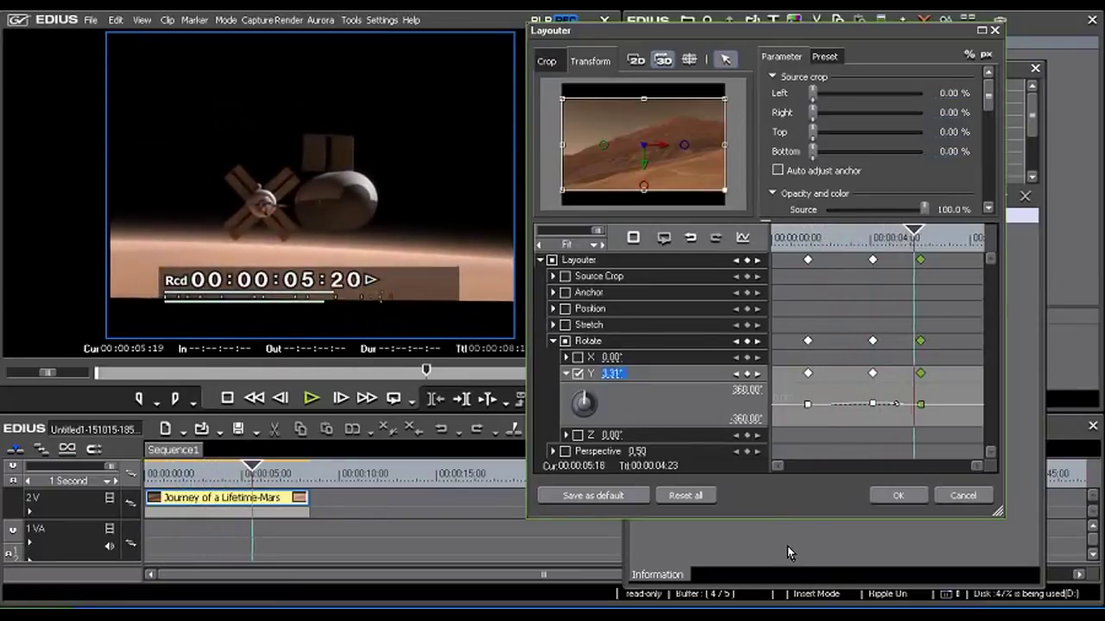
key(space)
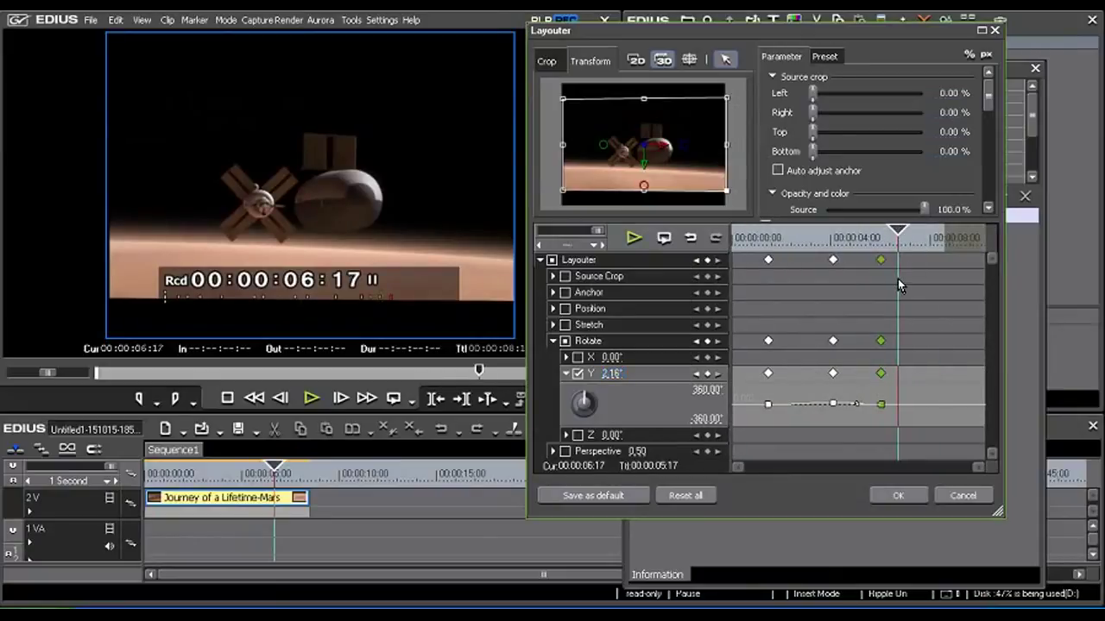
- Scrub the Mars clip's animation around the 37° turn to check the Y rotation
click(898, 279)
drag(898, 243, 847, 250)
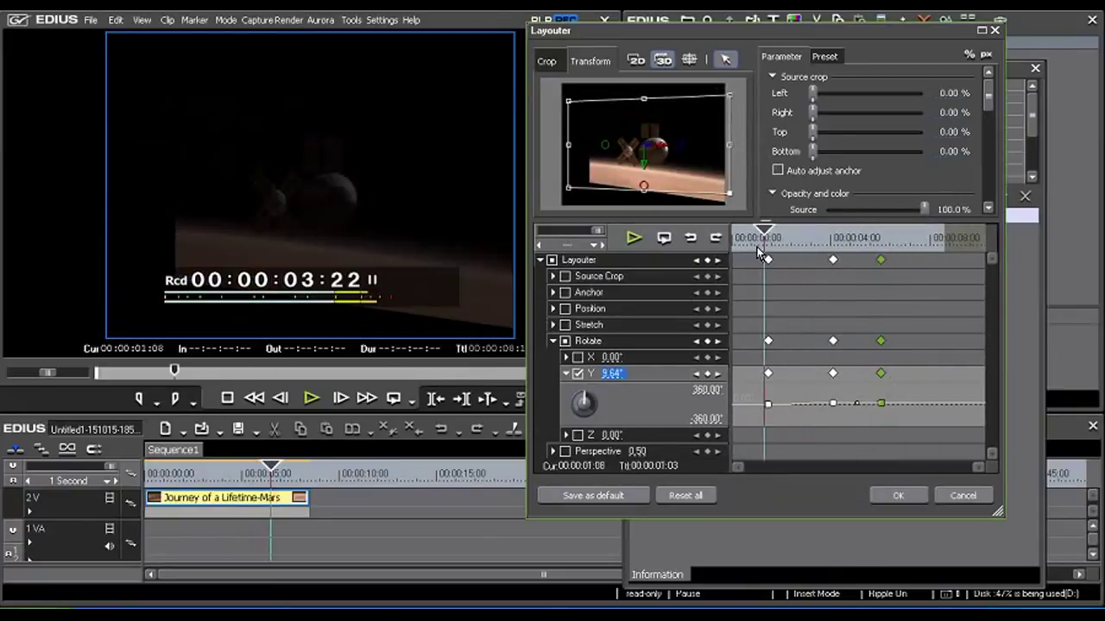
mouse_move(848, 250)
mouse_down()
mouse_move(747, 262)
mouse_move(740, 248)
mouse_up()
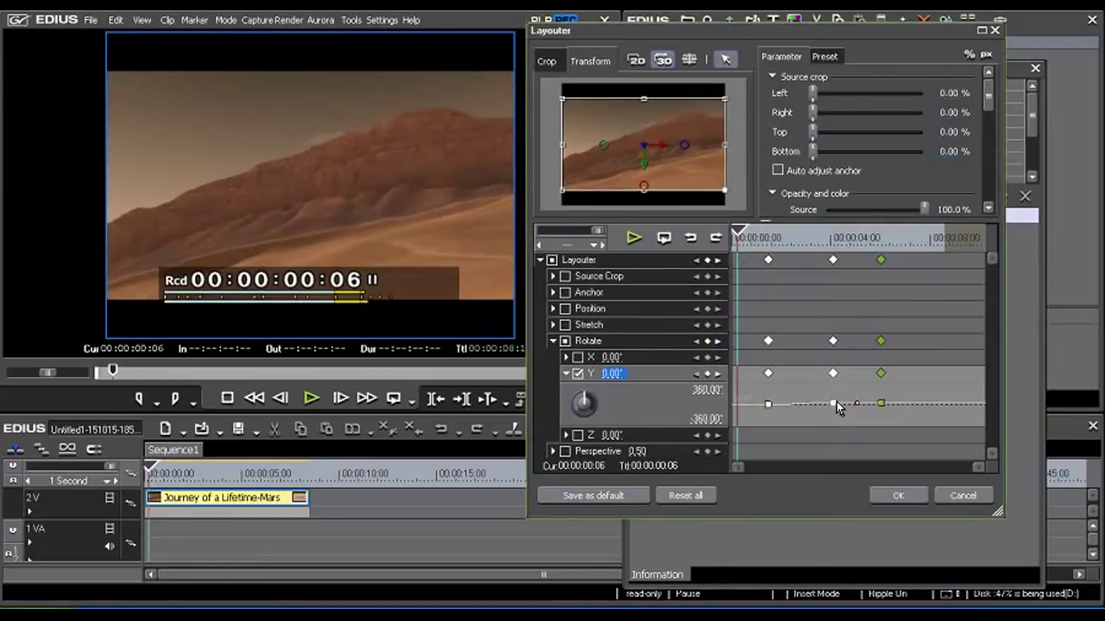
- Raise the middle Y keyframe, preview the bigger turn, then switch off Y-rotation keyframing
drag(831, 401, 835, 377)
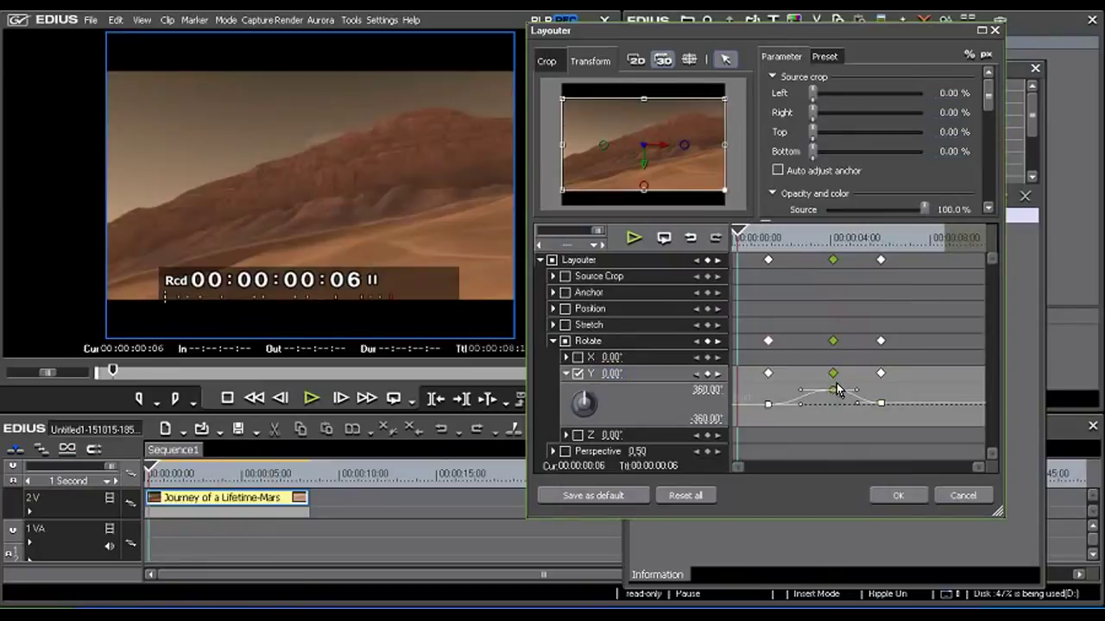
drag(746, 236, 789, 235)
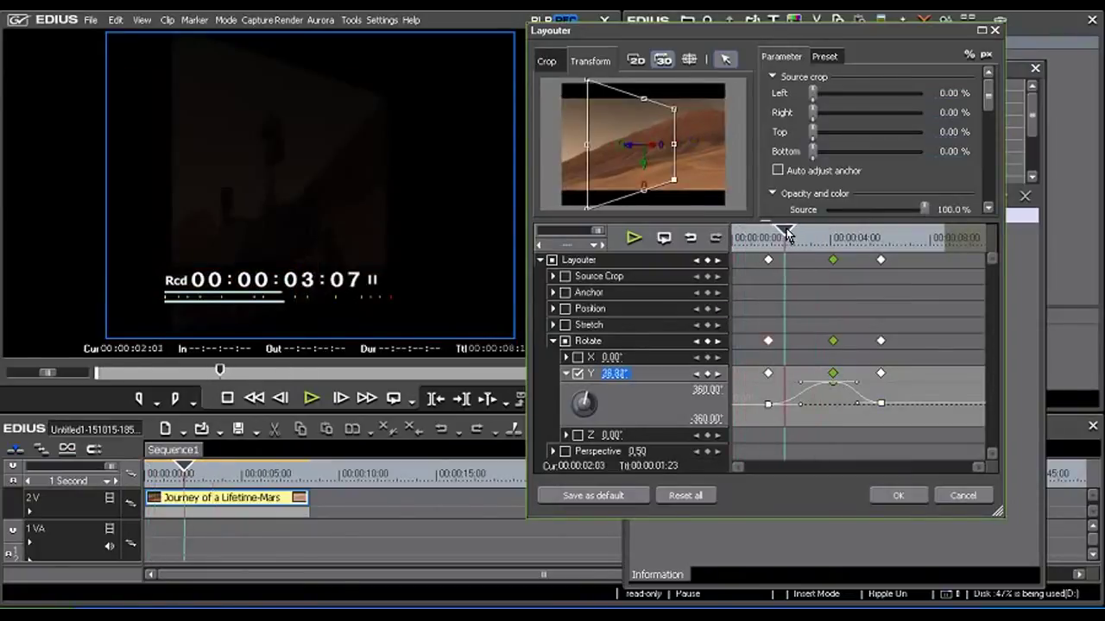
drag(787, 235, 760, 236)
key(space)
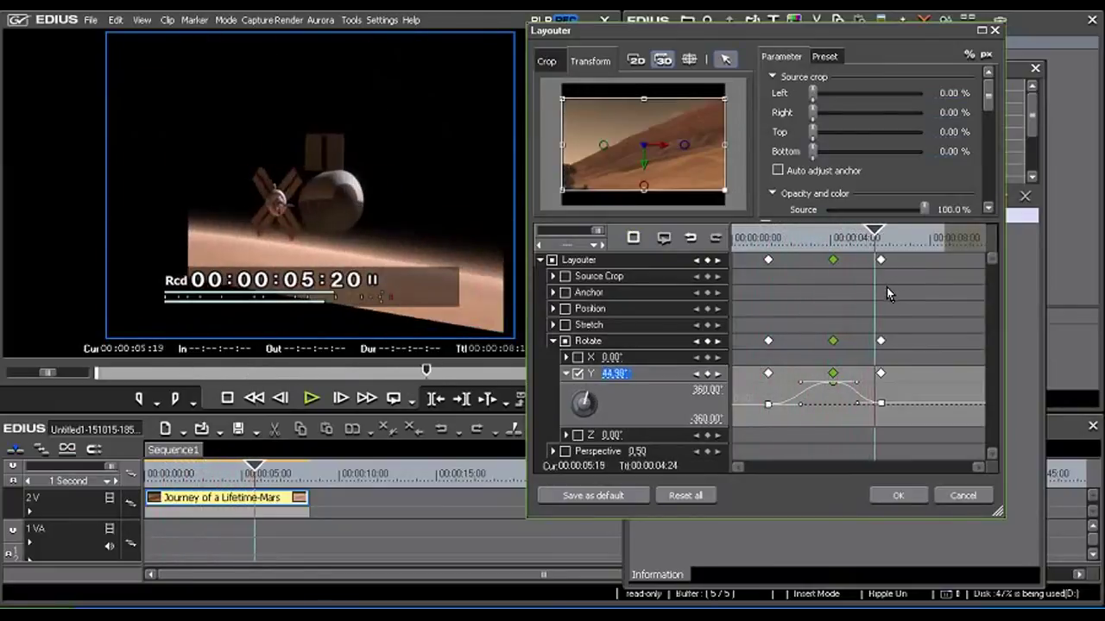
key(space)
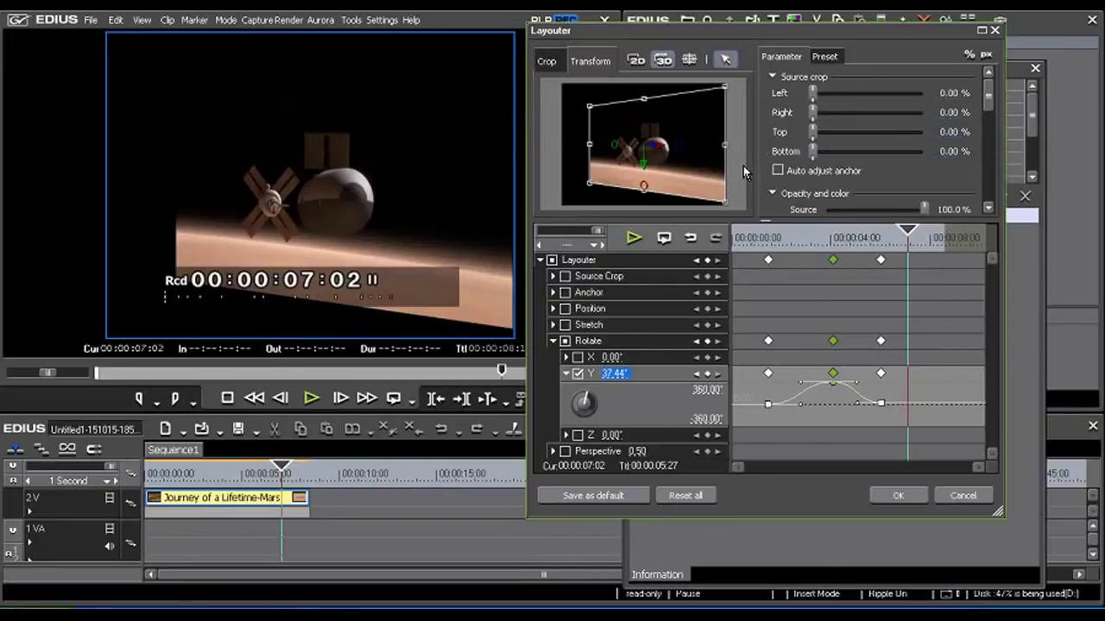
click(580, 374)
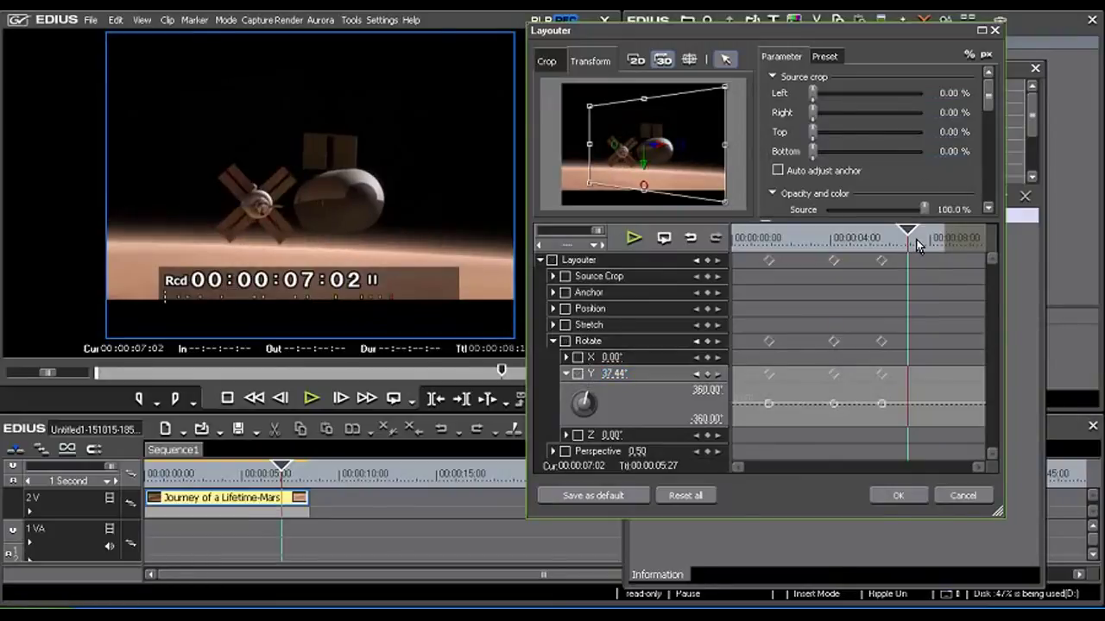
- Return the playhead to the clip's start and turn on the grid overlay in the Layouter preview
drag(913, 242, 735, 283)
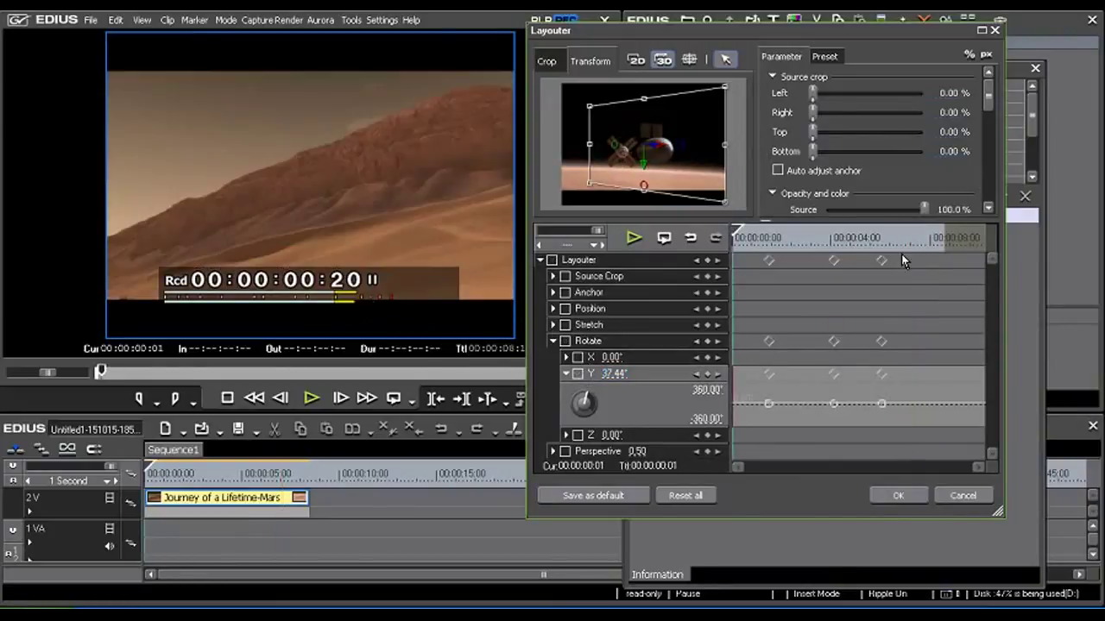
click(690, 60)
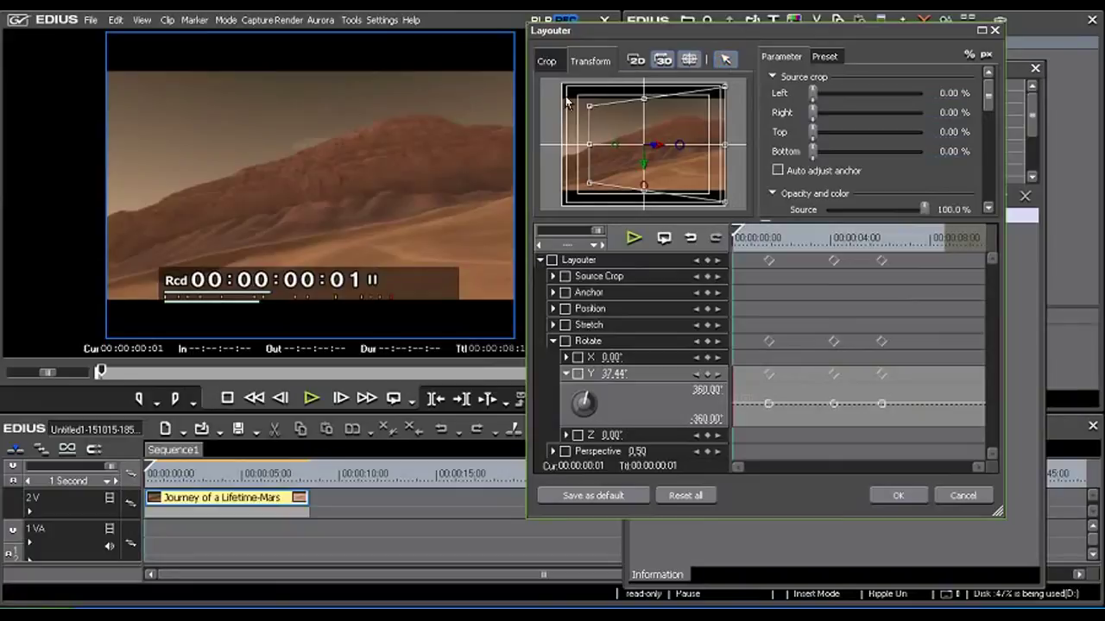
click(689, 60)
- Hide the grid overlay in the Layouter preview
click(689, 60)
click(689, 59)
click(690, 59)
click(690, 59)
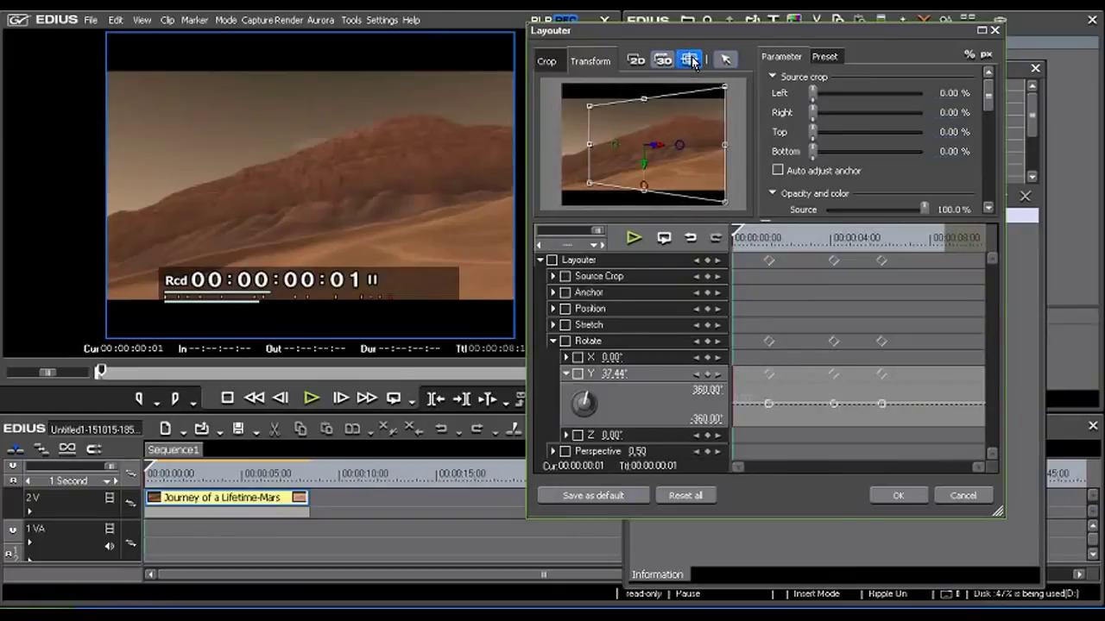
- Tilt the Mars clip's layer in 3D perspective so its left side recedes
click(728, 63)
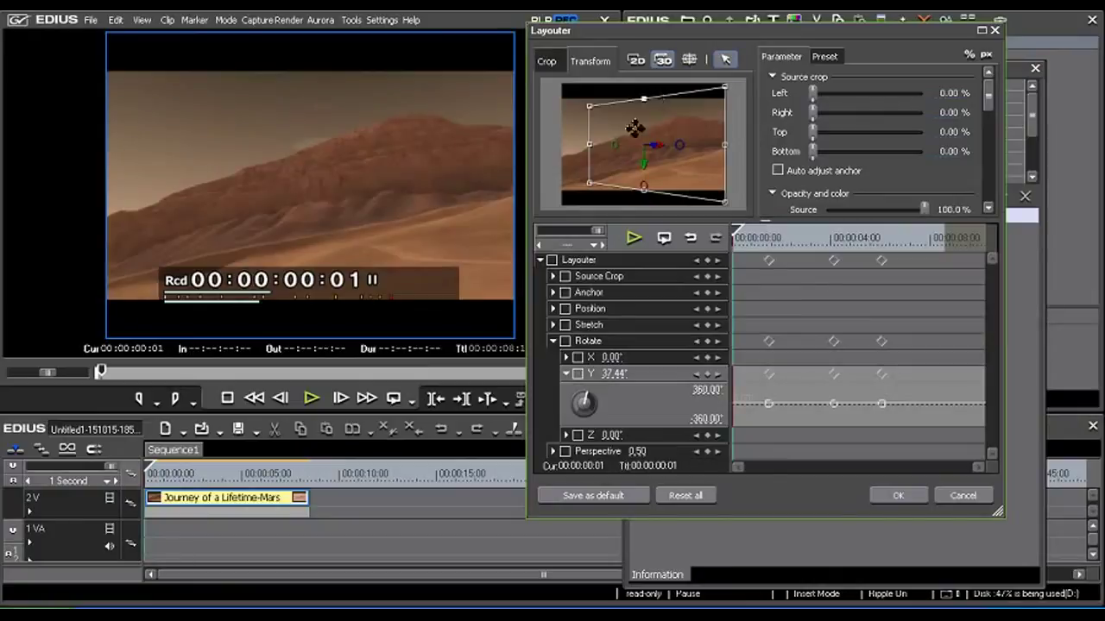
mouse_move(636, 153)
mouse_down()
mouse_move(619, 152)
mouse_move(636, 118)
mouse_move(659, 138)
mouse_up()
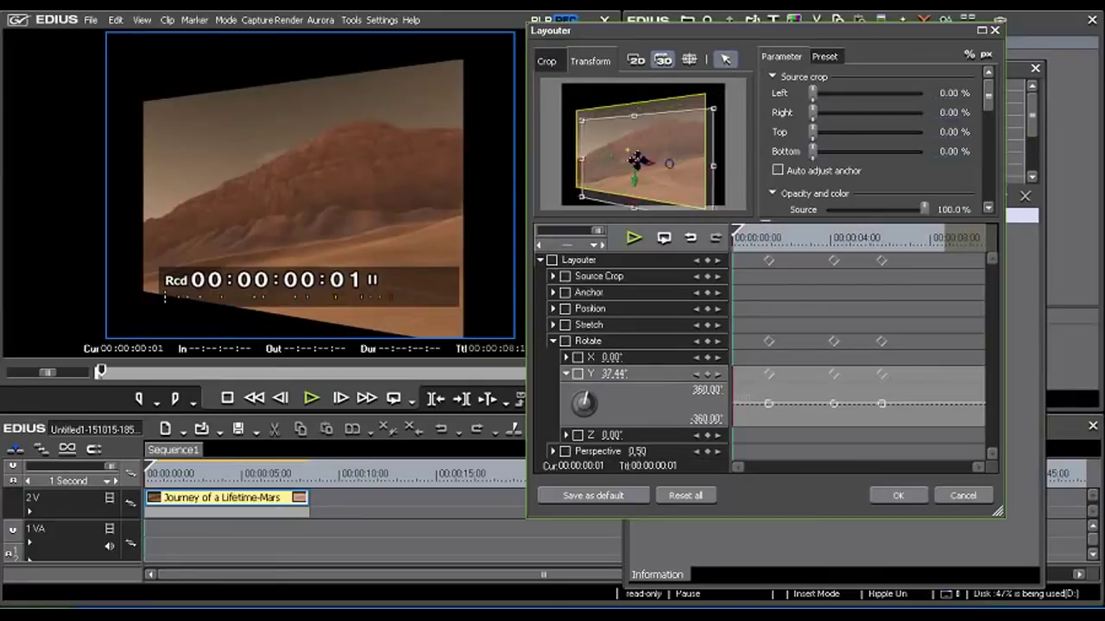
drag(659, 139, 656, 140)
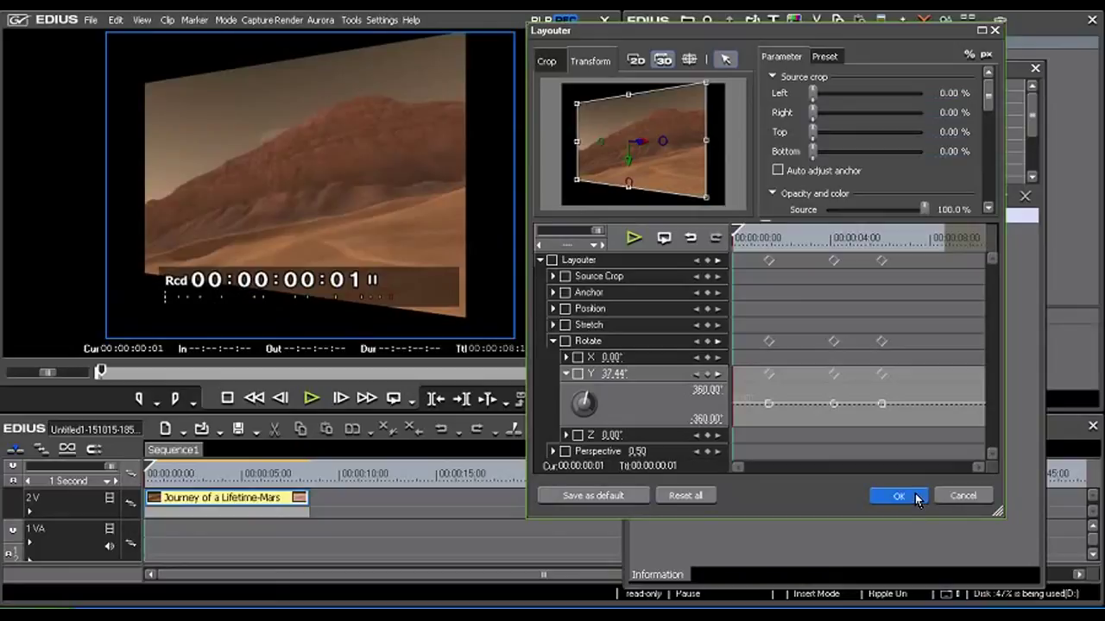
- Accept the Layouter settings with OK, keeping the Mars clip tilted in perspective
click(914, 494)
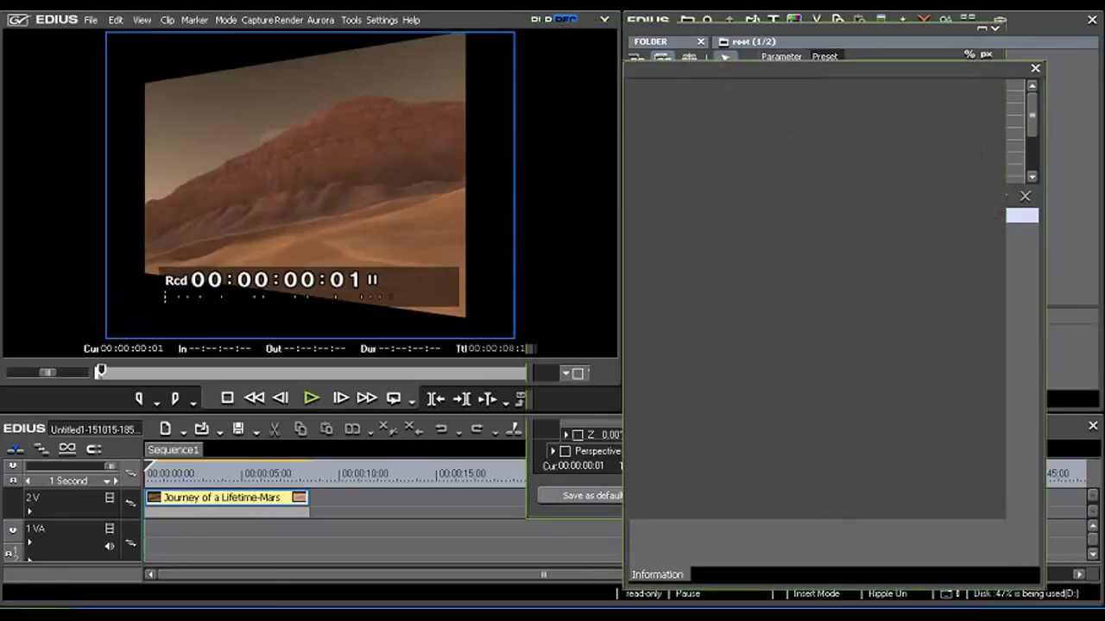